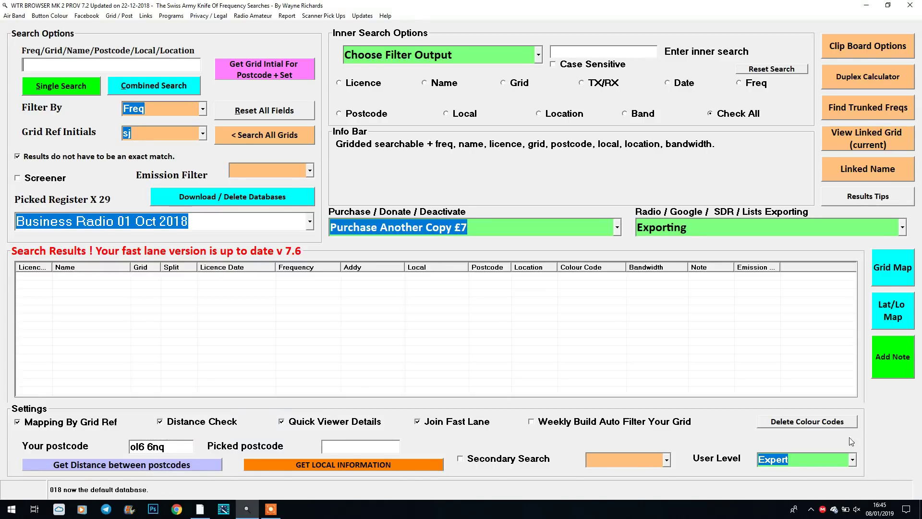
- Switch the user level to Basic and back to Expert to compare the available options
left_click(852, 459)
left_click(841, 473)
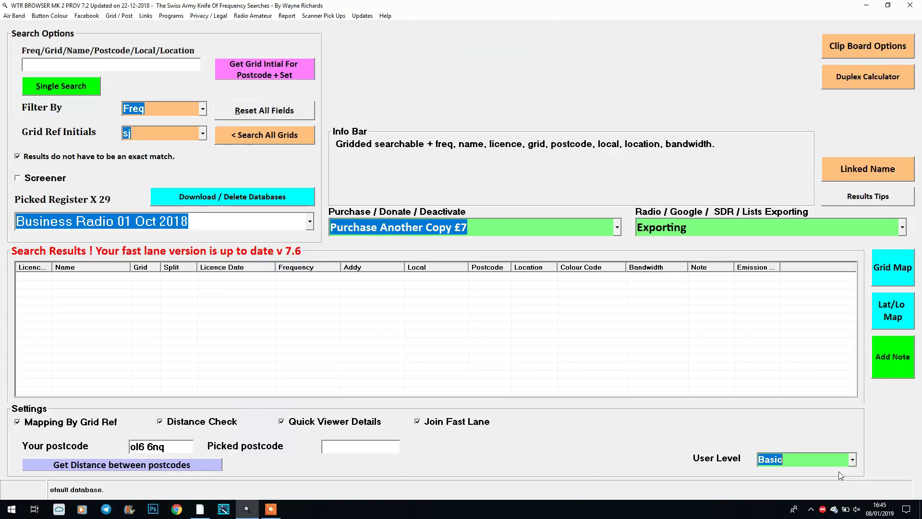
left_click(853, 460)
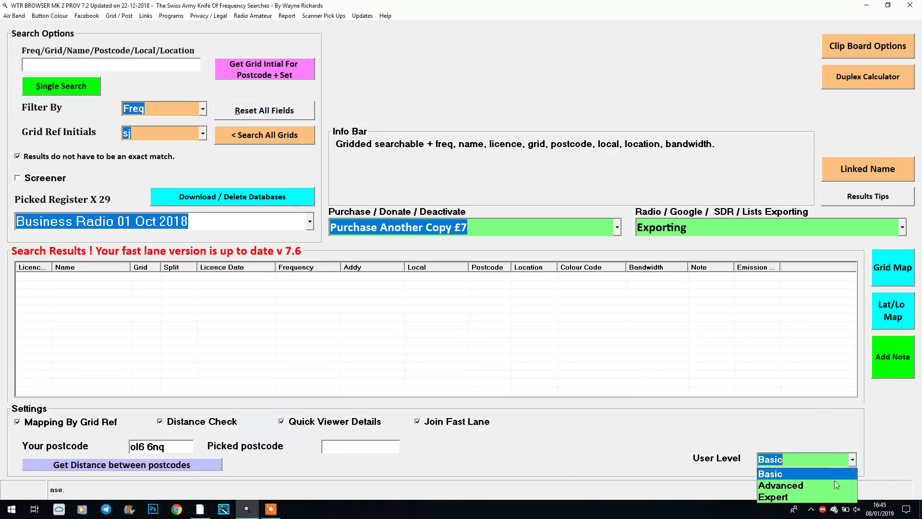
left_click(822, 495)
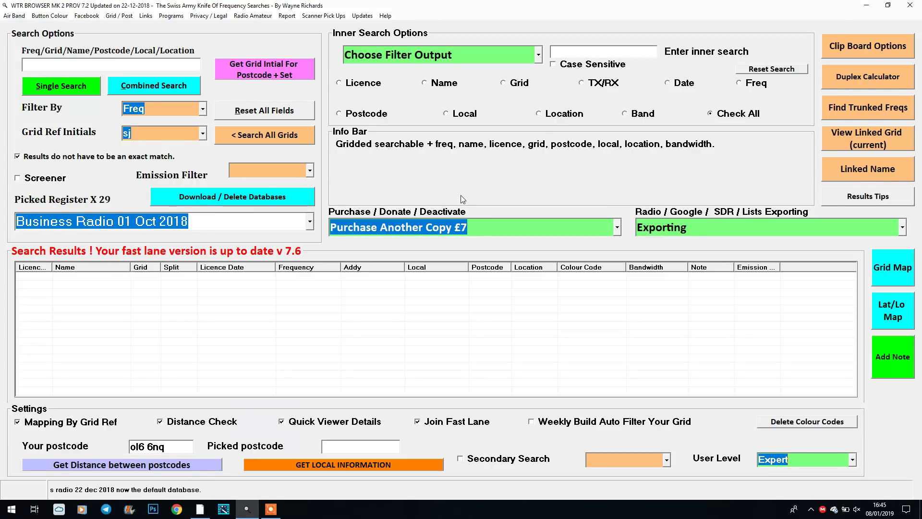
- Choose Business Radio 01 Oct 2018 as the picked register
left_click(310, 222)
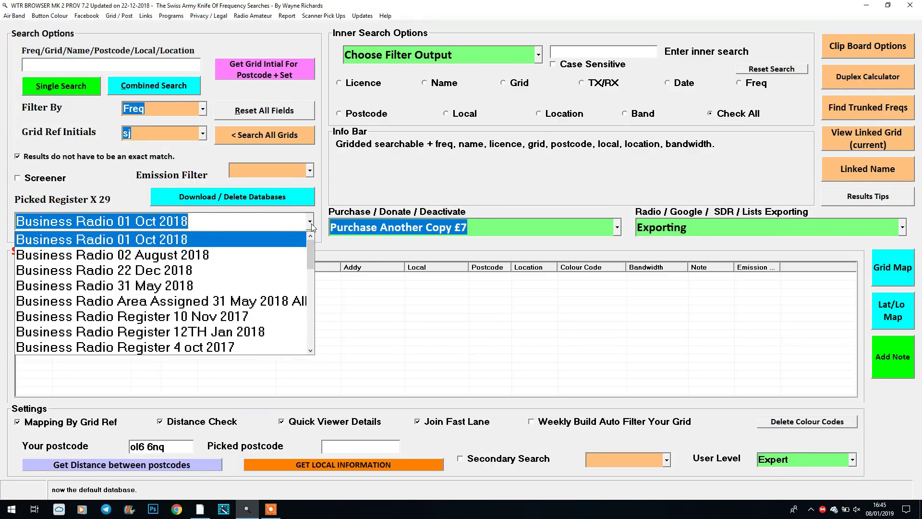
left_click(281, 243)
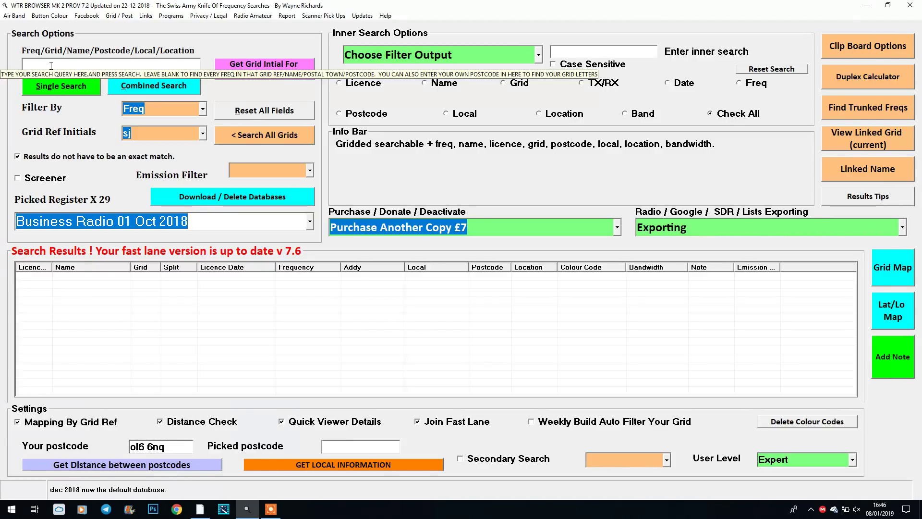
- Enter the home postcode in the search field and have its grid reference initials found and set
left_click(202, 136)
left_click(201, 139)
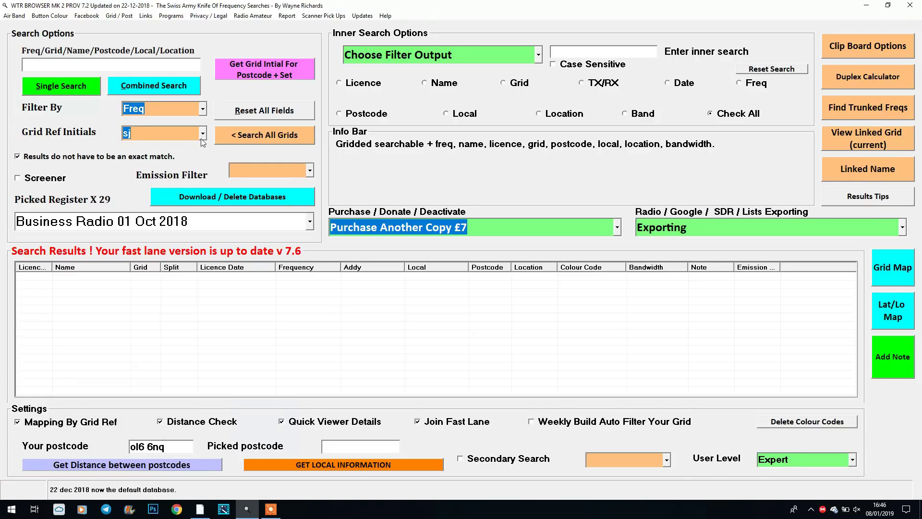
left_click(142, 66)
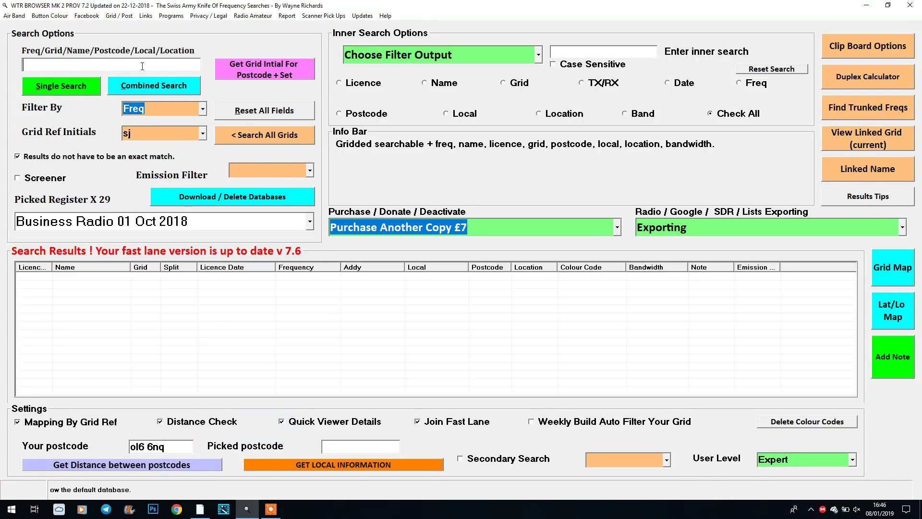
type("ol")
type("6b")
key("BackSpace")
type("6nq")
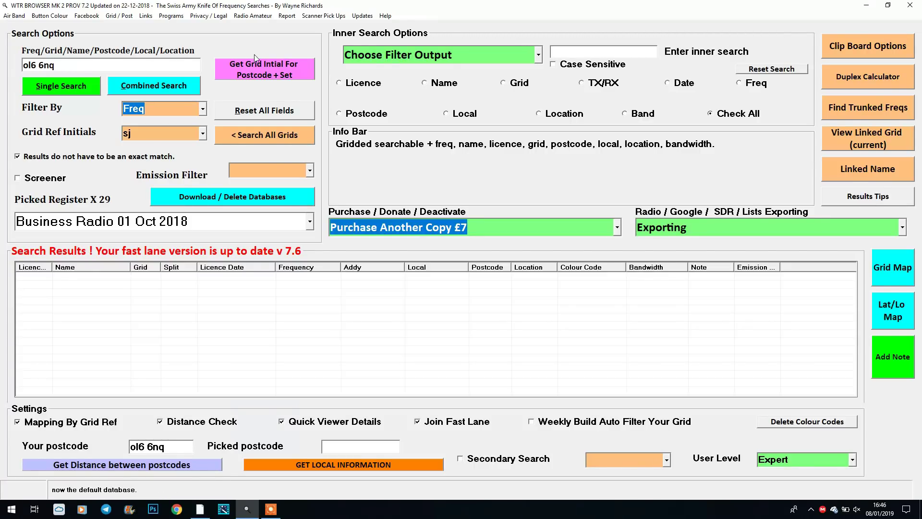
left_click(262, 71)
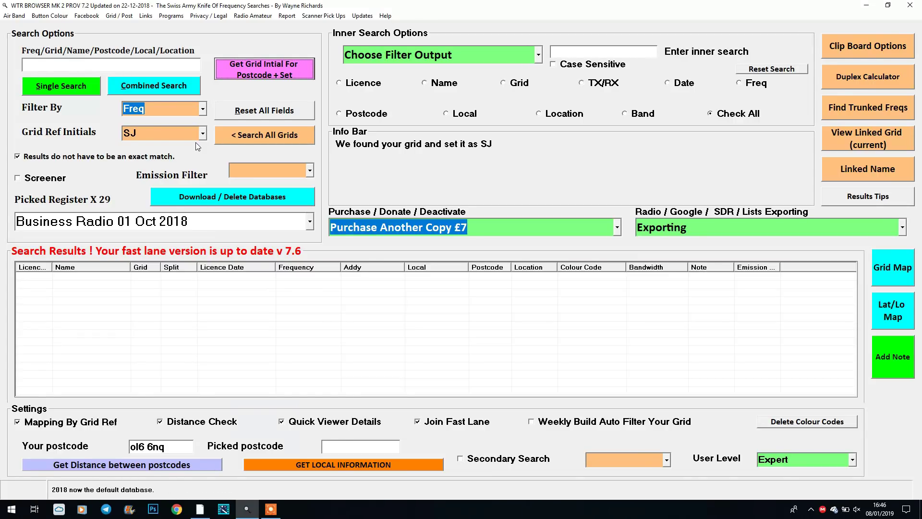
- Run a single search for frequency 455.550 in grid SJ, leaving non-exact matches allowed
left_click(61, 61)
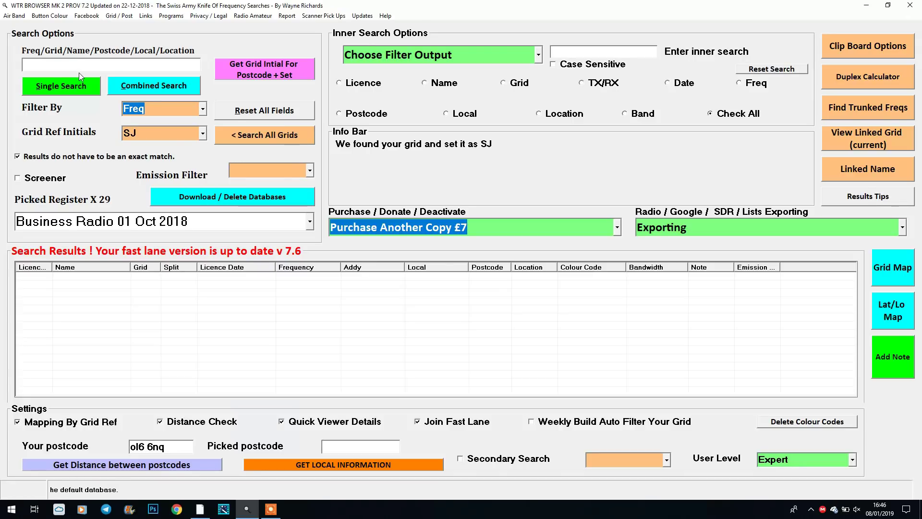
left_click(34, 159)
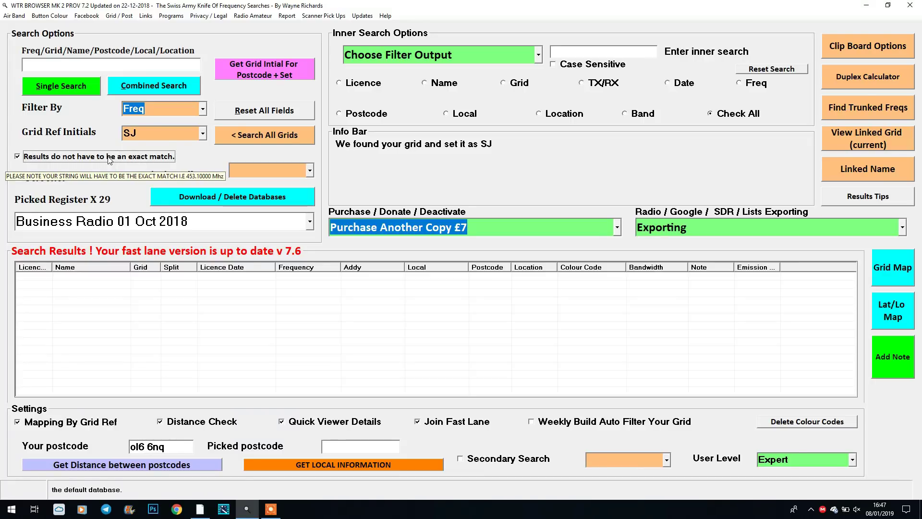
left_click(91, 66)
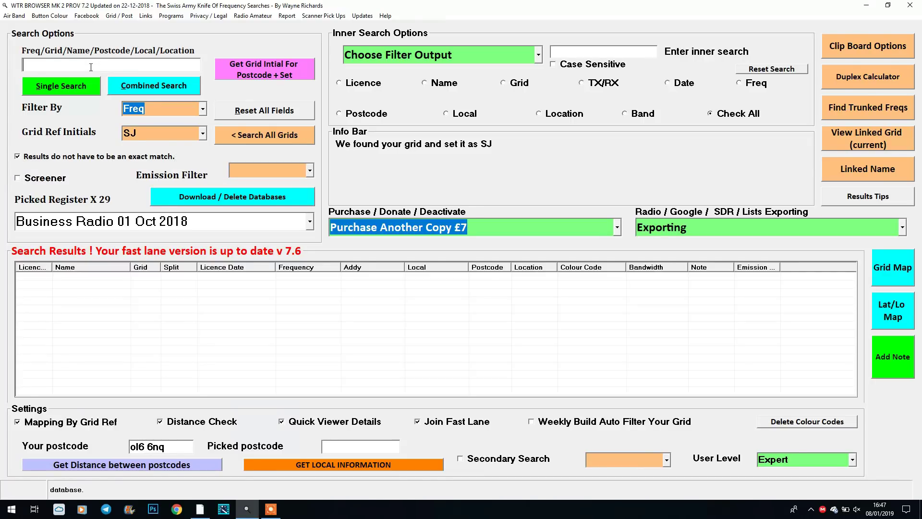
type("455.550")
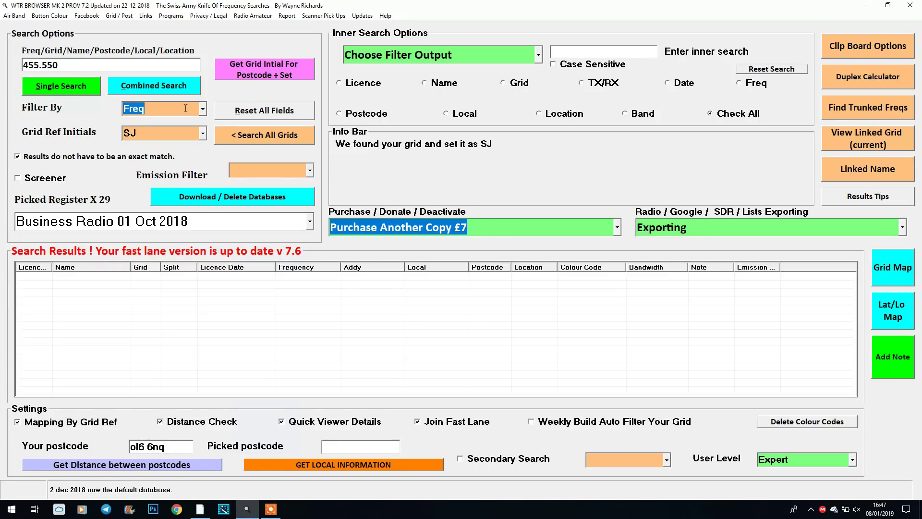
left_click(86, 88)
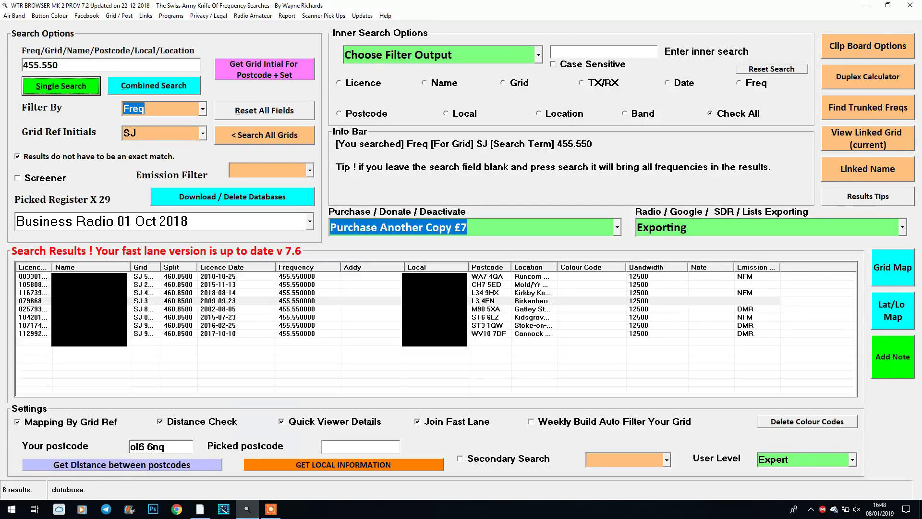
- Sort the frequency search results by postcode, by name and by split
left_click(488, 269)
left_click(488, 268)
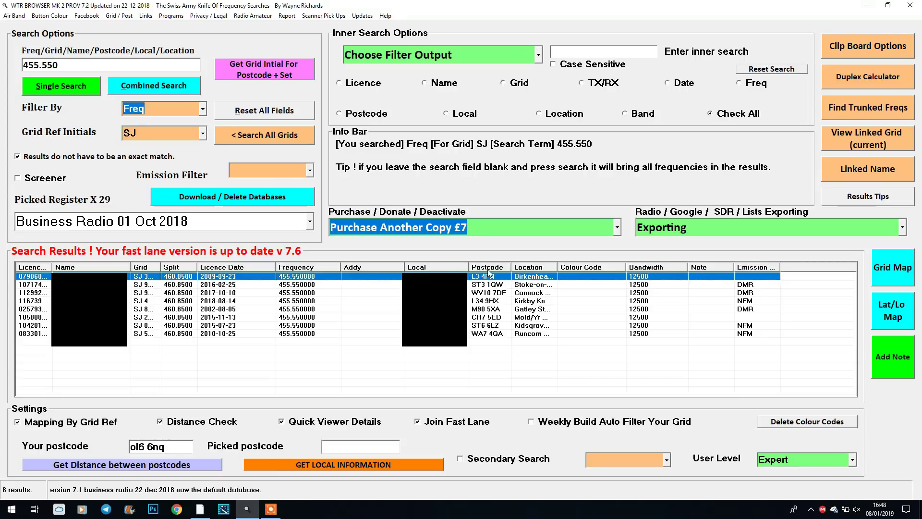
left_click(488, 269)
left_click(487, 269)
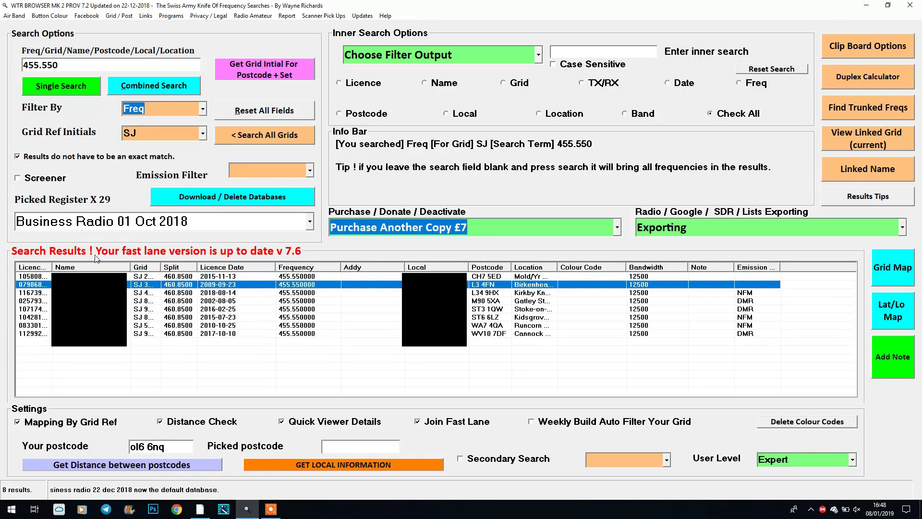
left_click(68, 267)
left_click(67, 267)
left_click(67, 267)
left_click(72, 268)
left_click(182, 268)
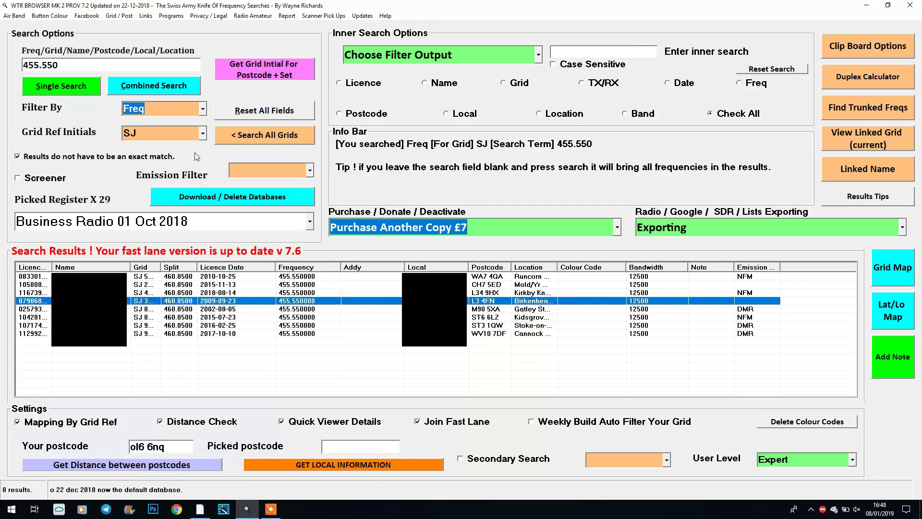
- Replace the search term with manchester, filter by Location, and run a single search in grid SJ
left_click(73, 63)
left_click_drag(74, 63, 13, 54)
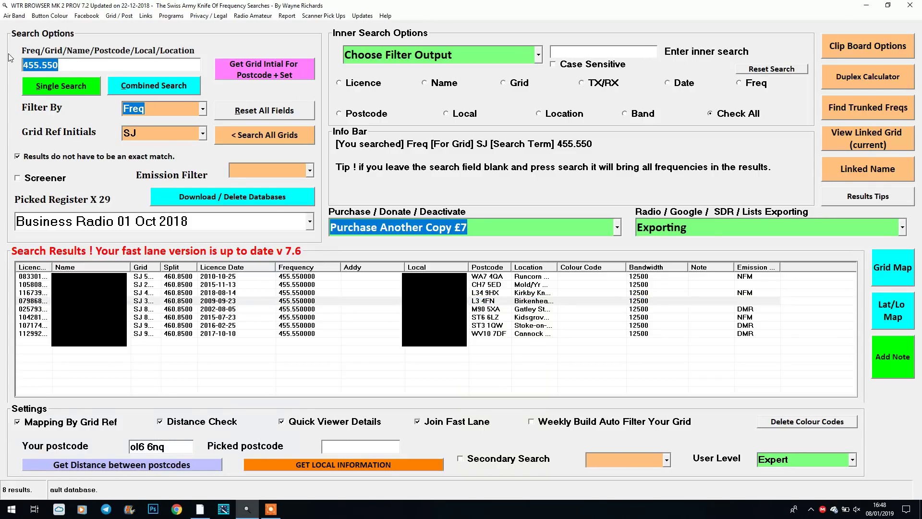
type("manchester")
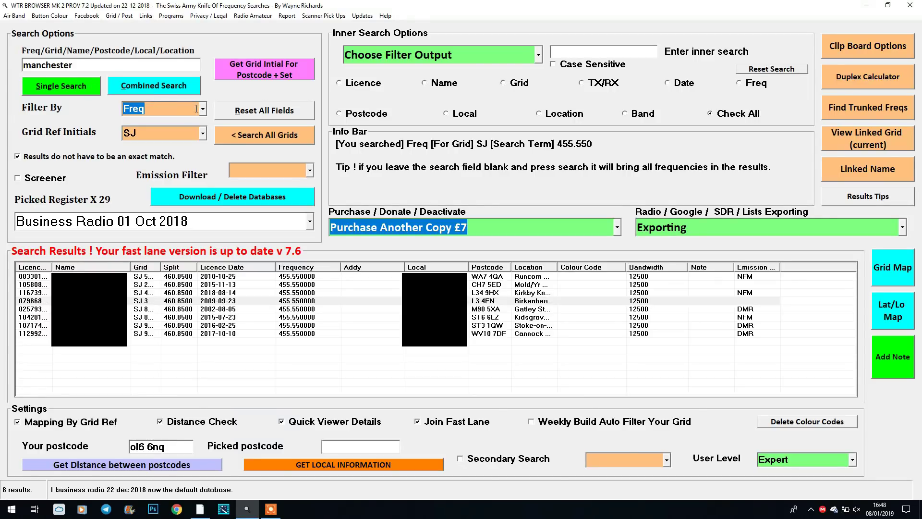
left_click(196, 109)
left_click(173, 196)
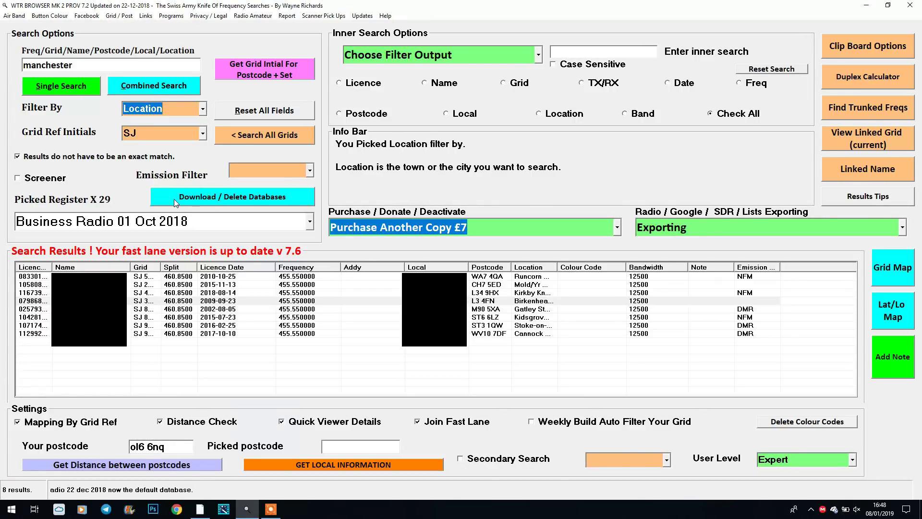
left_click(79, 93)
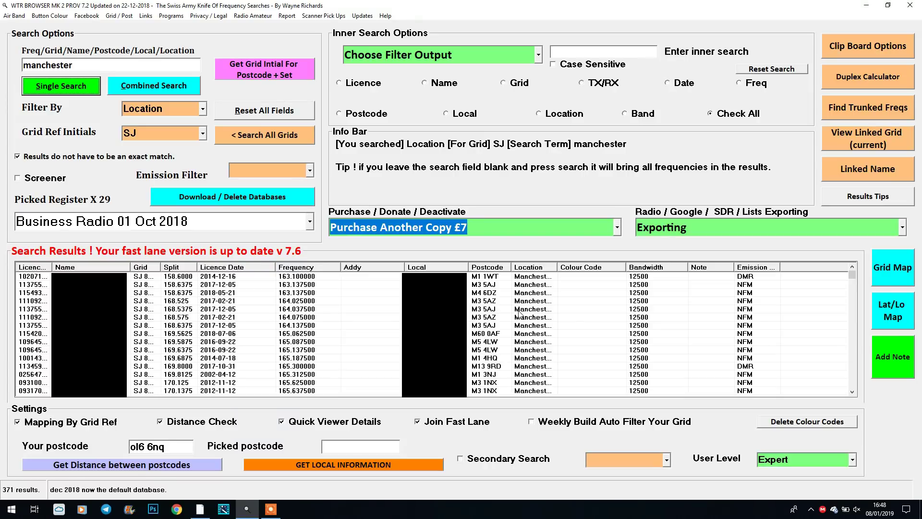
left_click(146, 87)
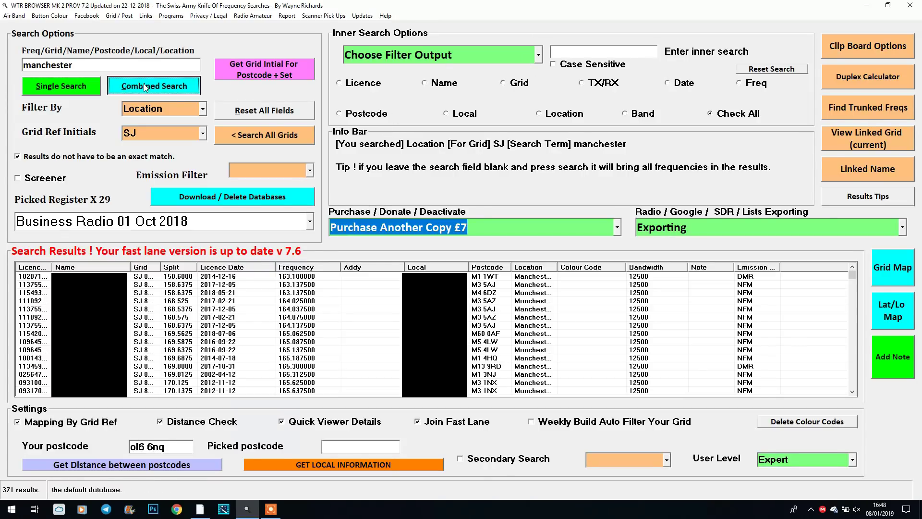
left_click(139, 93)
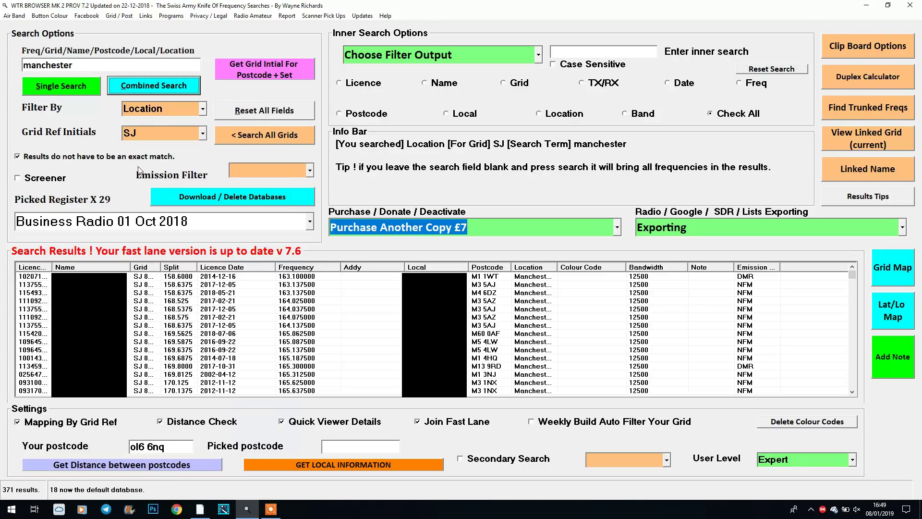
- Enable Screener and create a masked photo of the program window, closing the image after viewing it
left_click(48, 181)
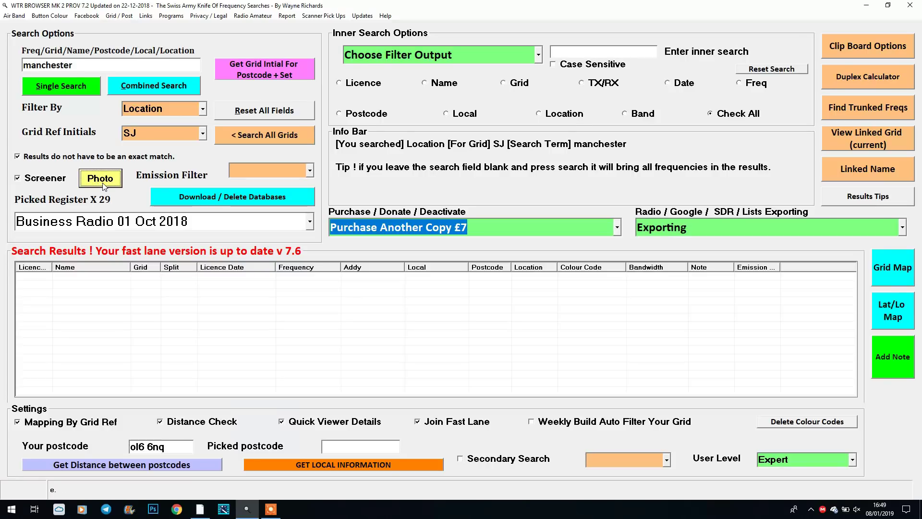
left_click(99, 182)
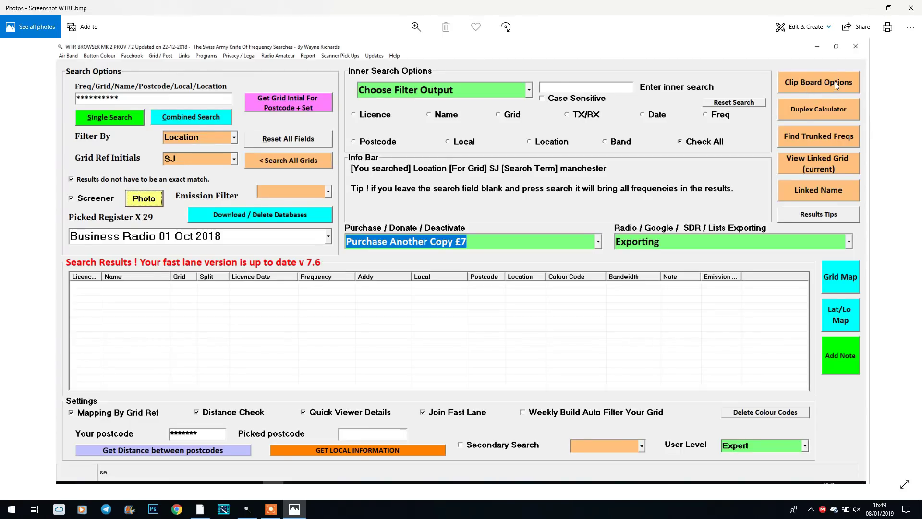
left_click(911, 8)
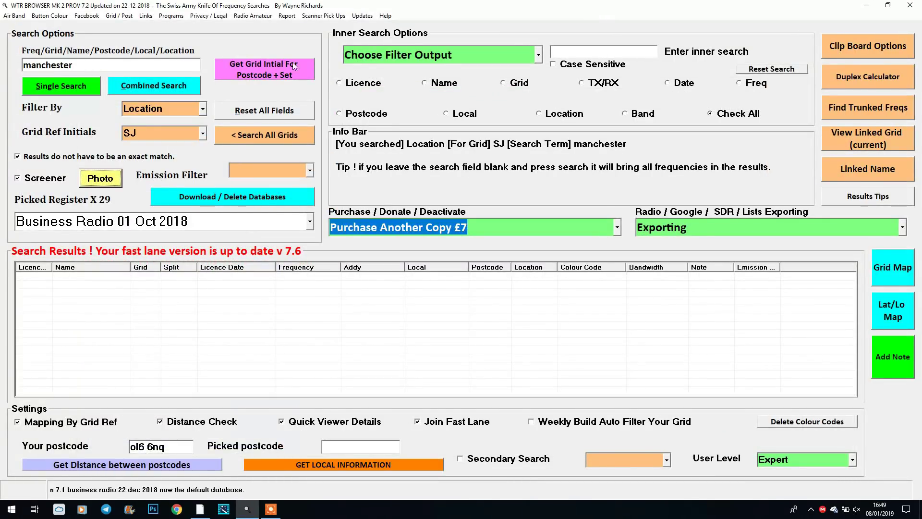
- Set the emission filter to DMR and run a single search in grid SJ with Screener on
left_click(309, 171)
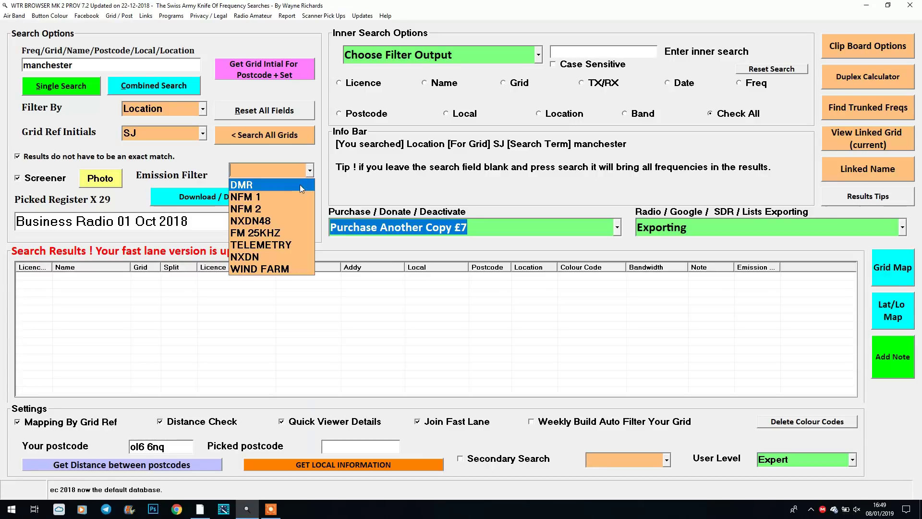
left_click(298, 186)
left_click(47, 85)
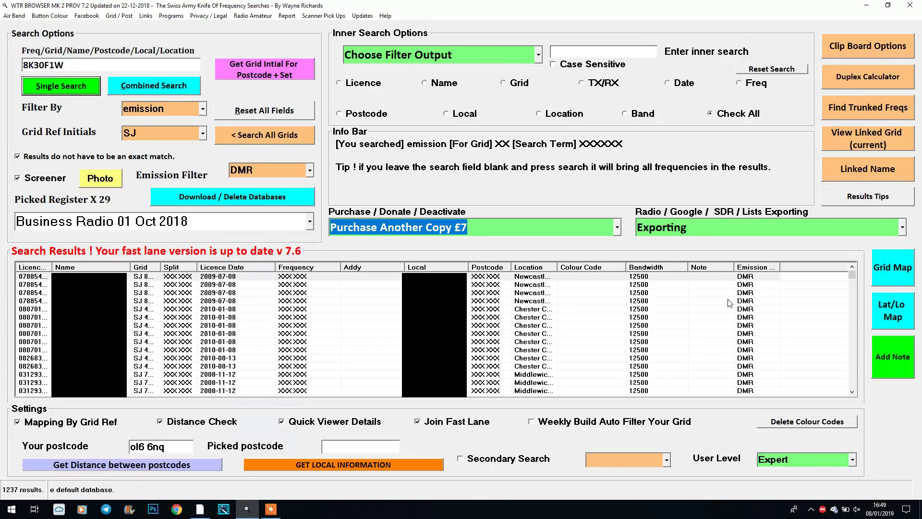
- Reset all search fields, leaving the emission filter list without a new choice
left_click(301, 170)
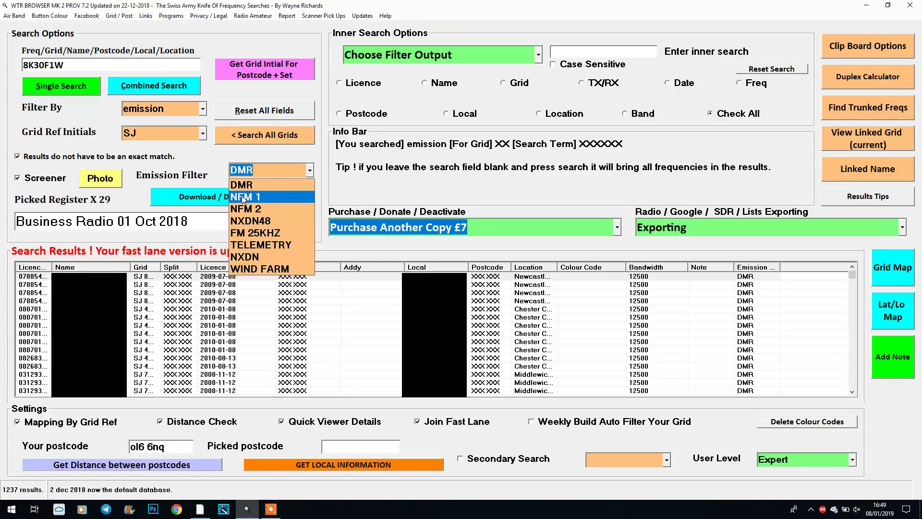
left_click(244, 119)
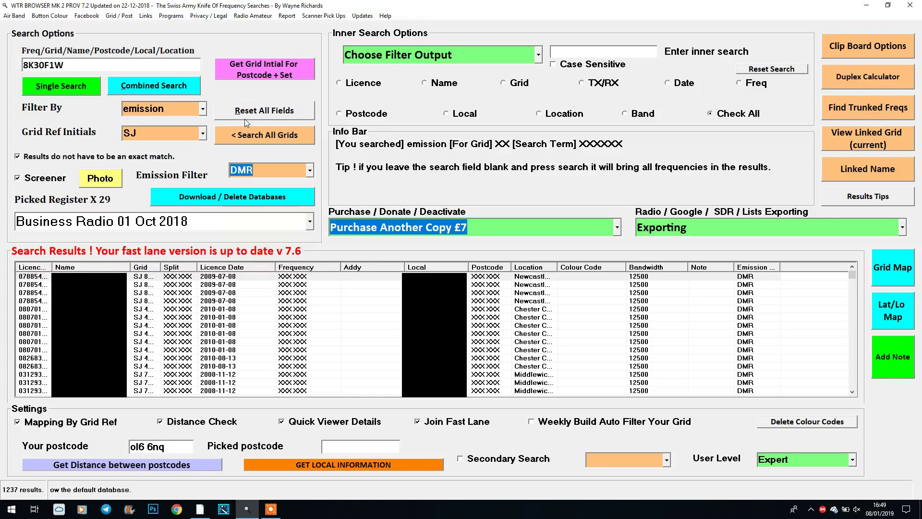
left_click(244, 119)
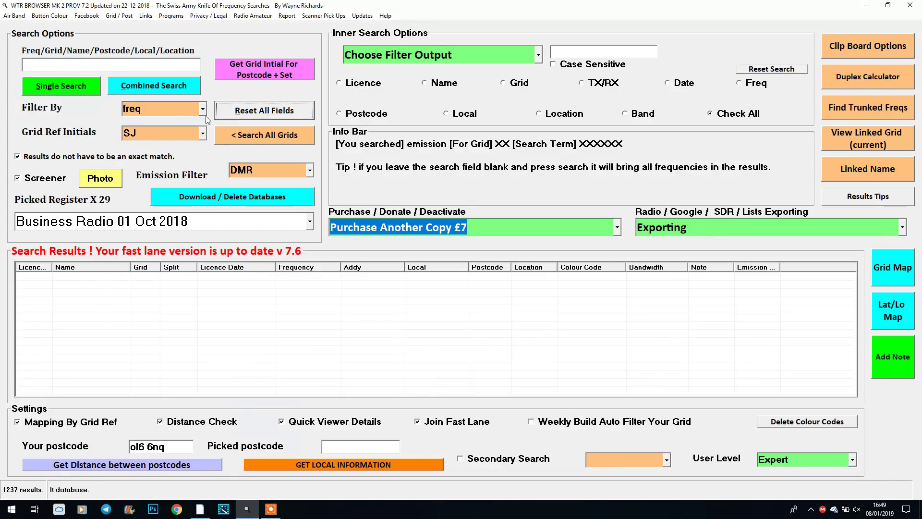
- Enter manchester as the search term again and run a single Location search of the Business Radio 01 Oct 2018 register in grid sj
left_click(142, 61)
type("manchester")
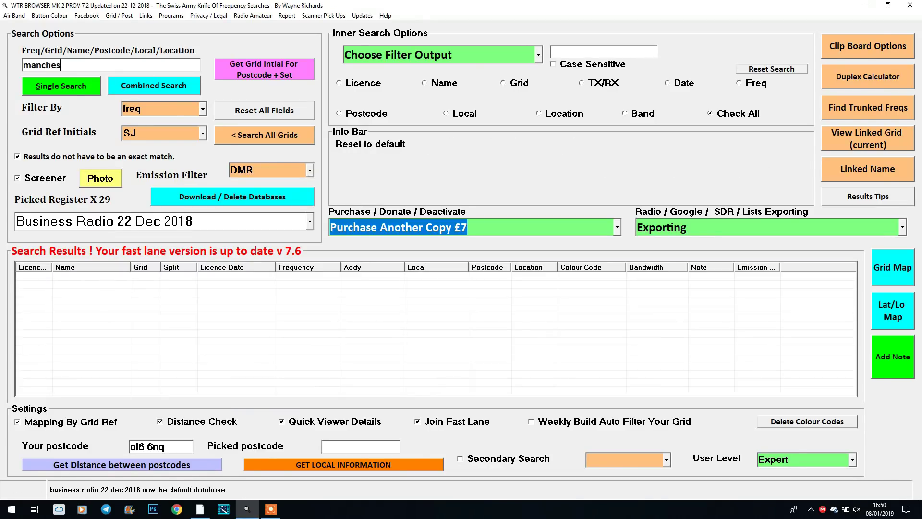
key("Return")
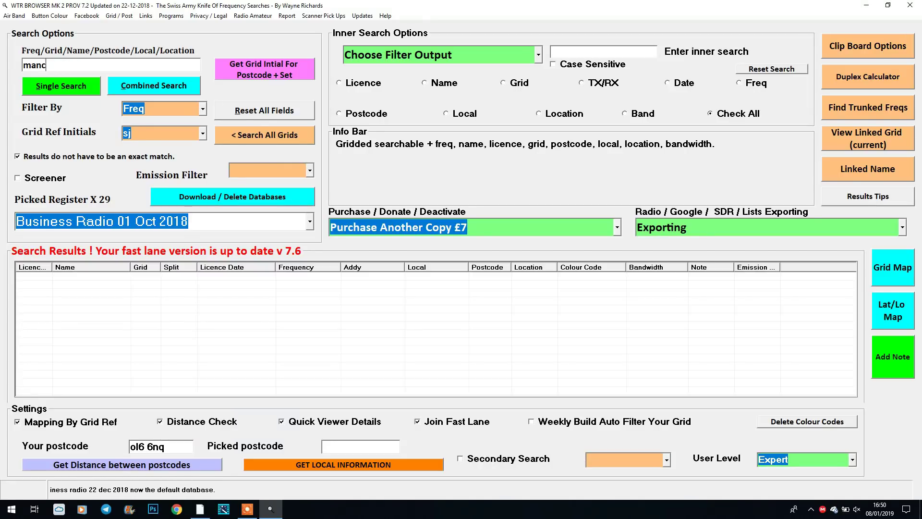
left_click(202, 109)
left_click(163, 199)
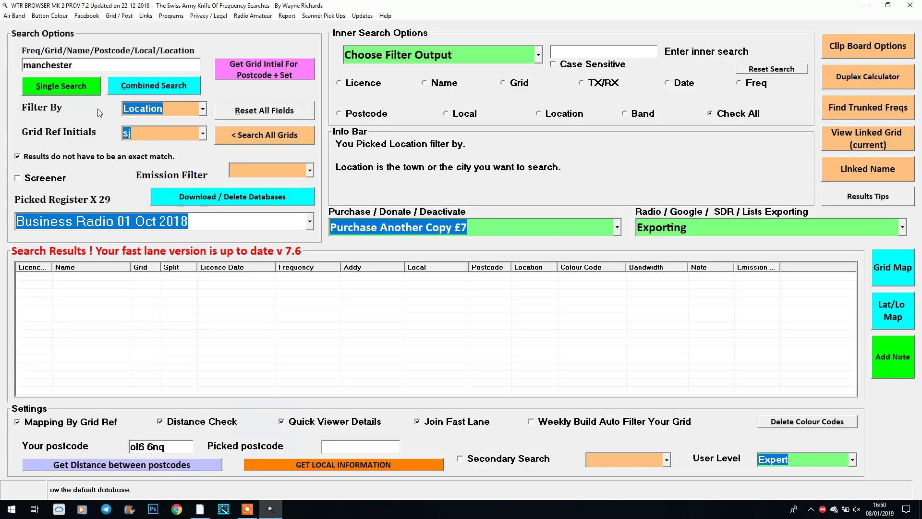
left_click(88, 88)
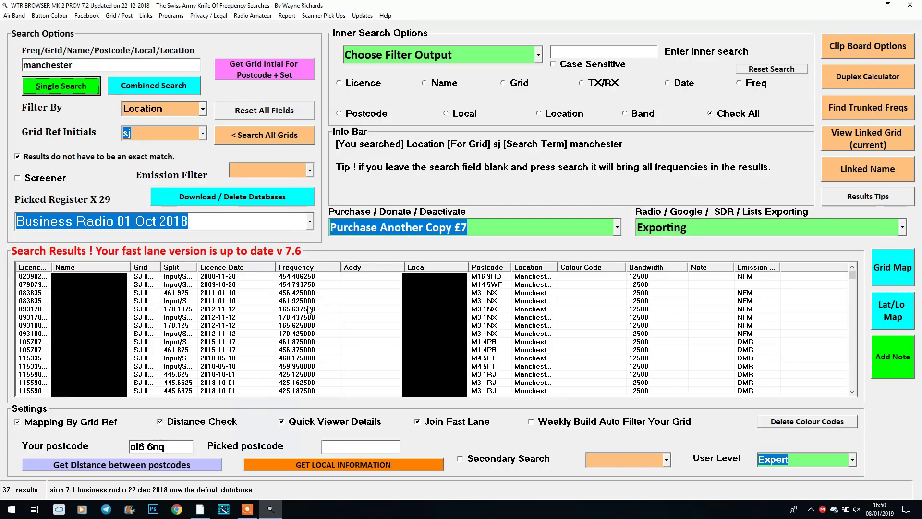
- Look over the database download option and the inner search filter, purchase and exporting choices without choosing any
left_click(242, 202)
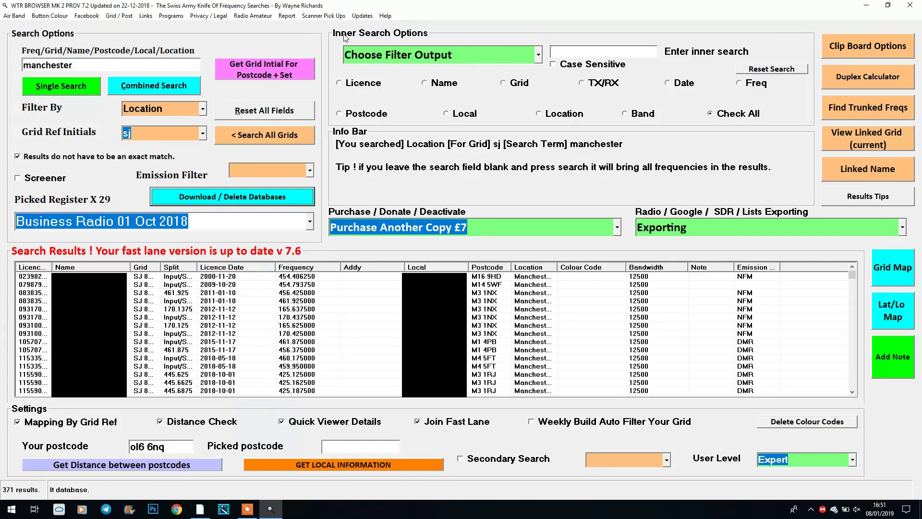
left_click(539, 56)
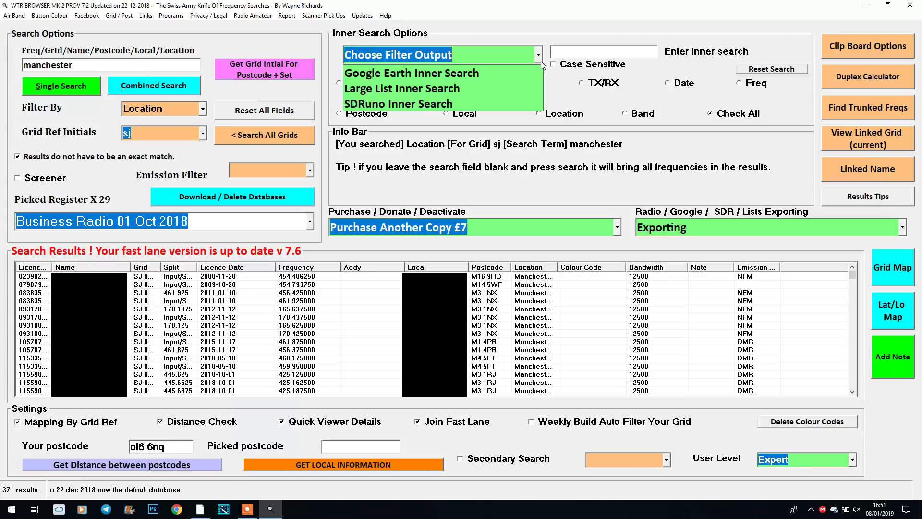
left_click(541, 61)
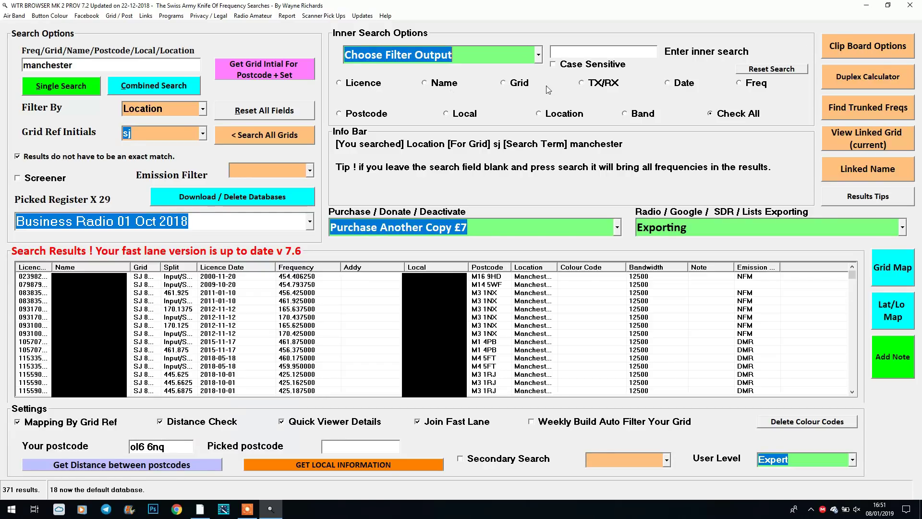
left_click(750, 86)
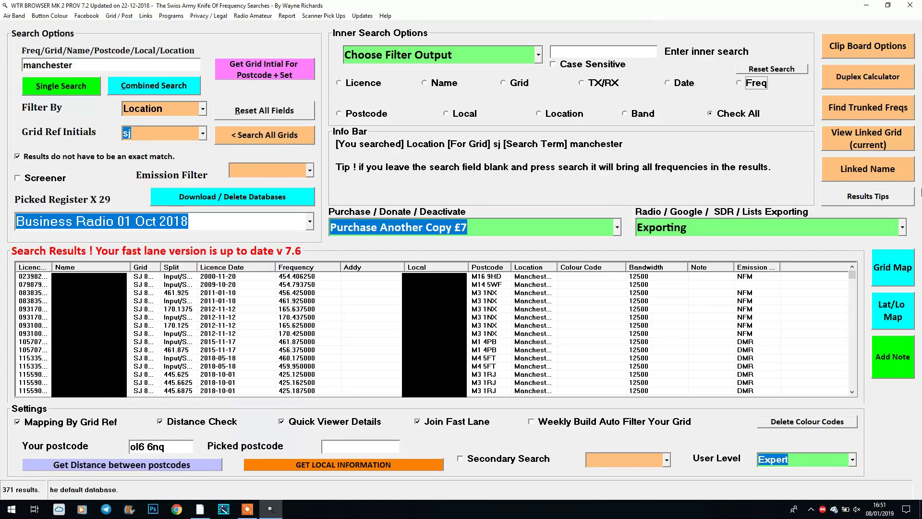
left_click(617, 227)
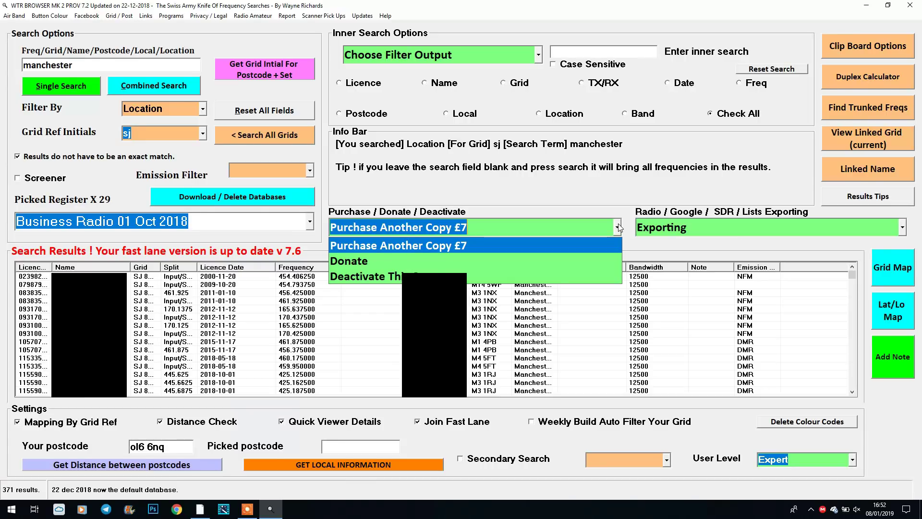
left_click(902, 228)
left_click(902, 227)
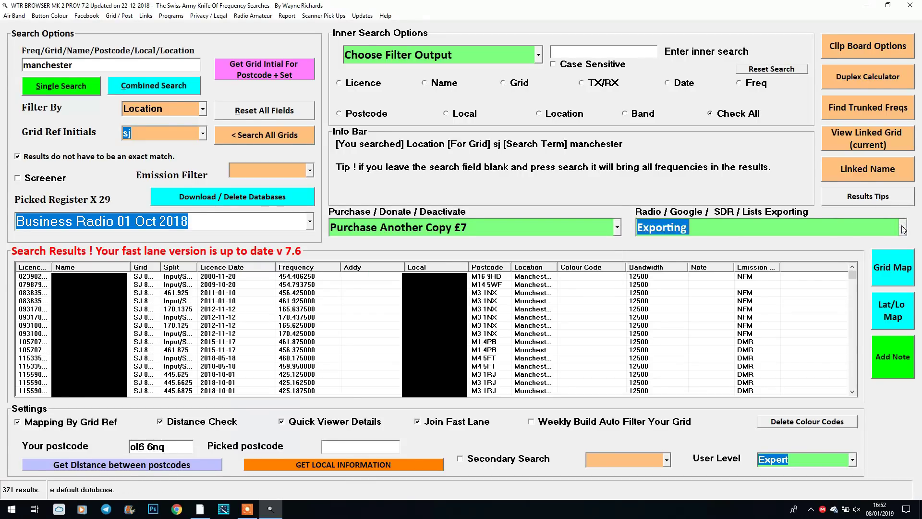
left_click(761, 213)
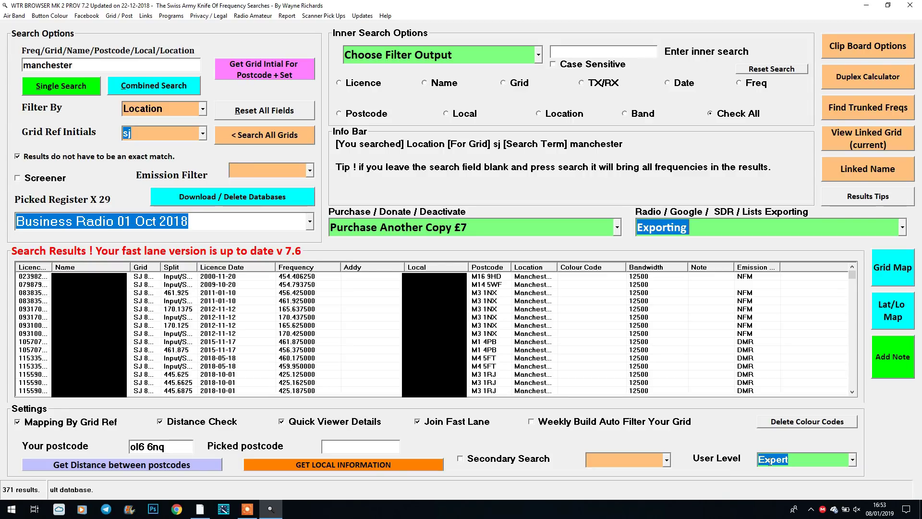
- View the clipboard copy options and the results tips, closing each window after reading it
left_click(846, 53)
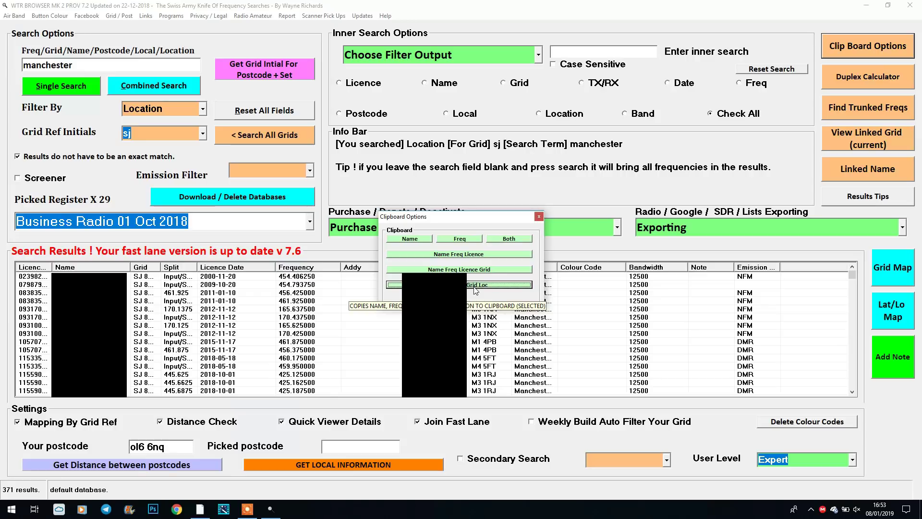
left_click(539, 217)
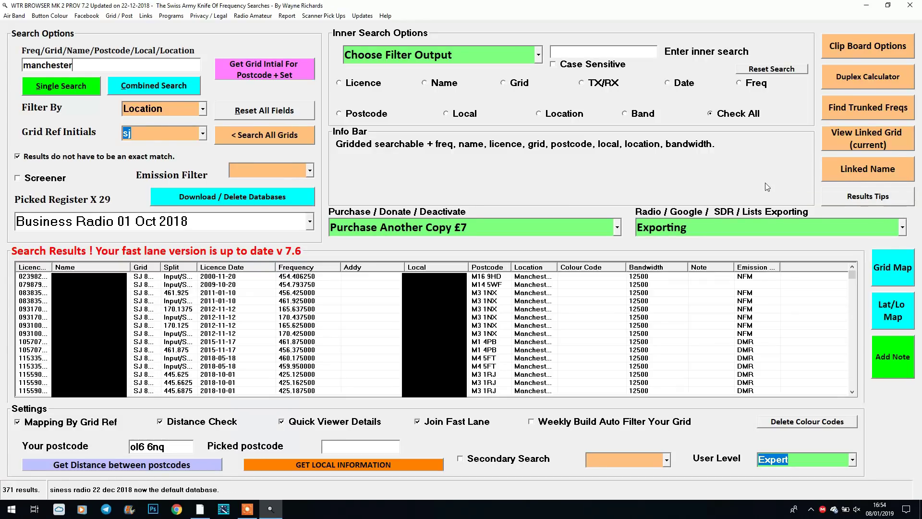
left_click(876, 198)
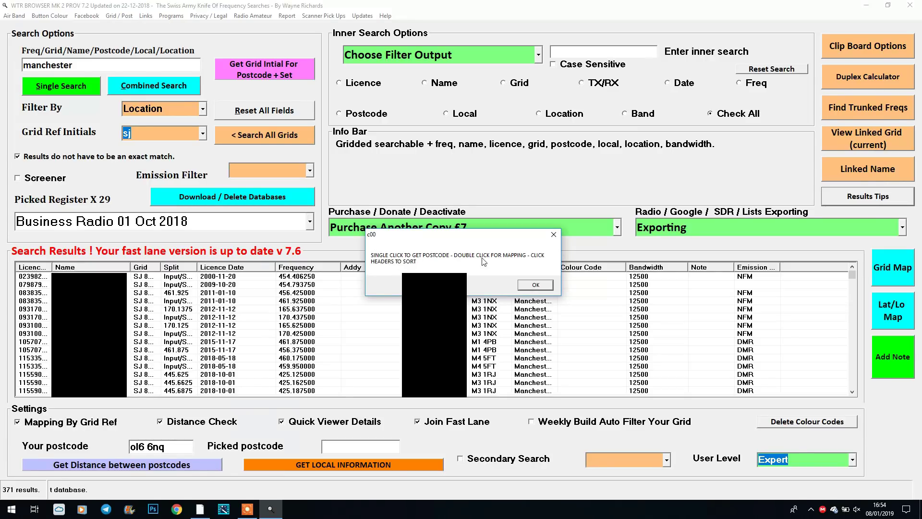
left_click(554, 234)
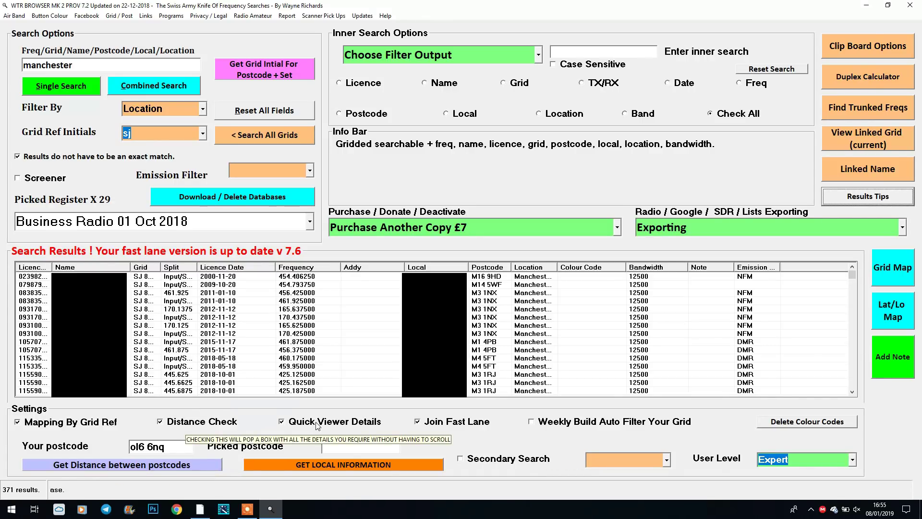
- View the quick viewer details of the first search result, 454.406250, and close them
left_click(296, 279)
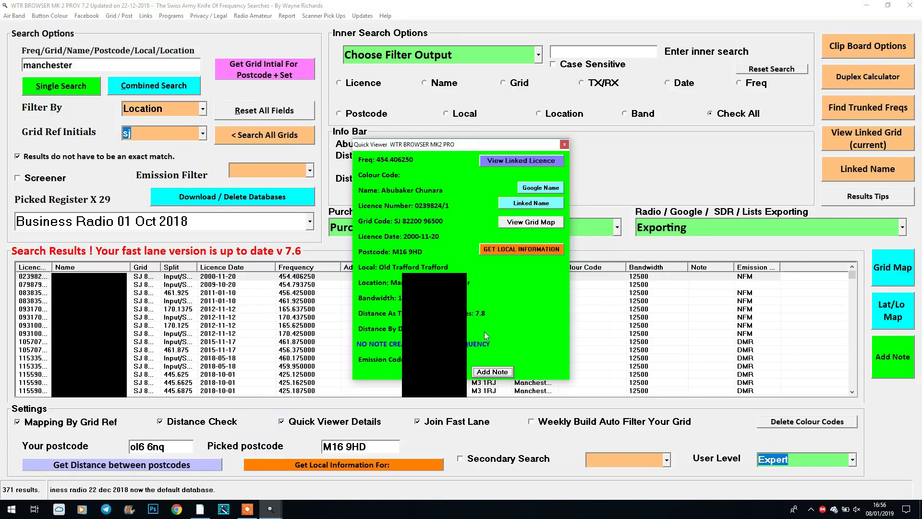
left_click(564, 144)
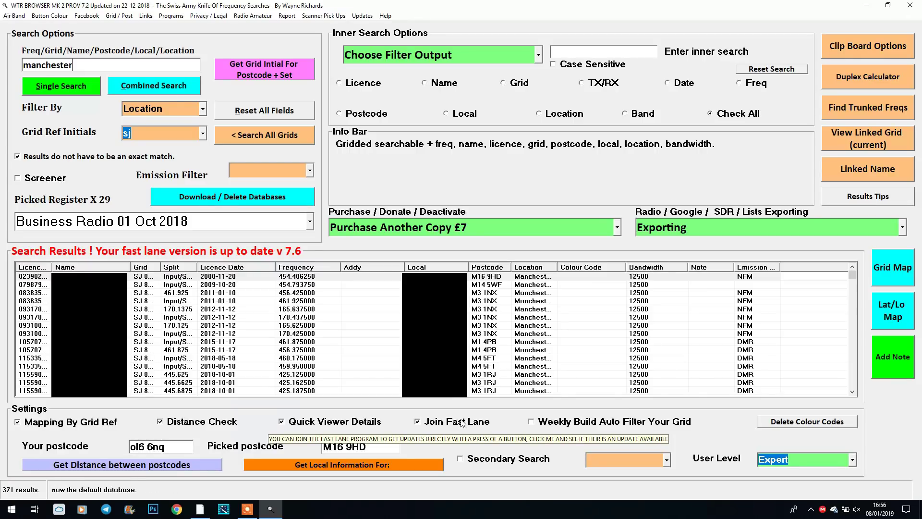
- Look at the Updates entry and the Secondary Search choices without selecting any
left_click(362, 16)
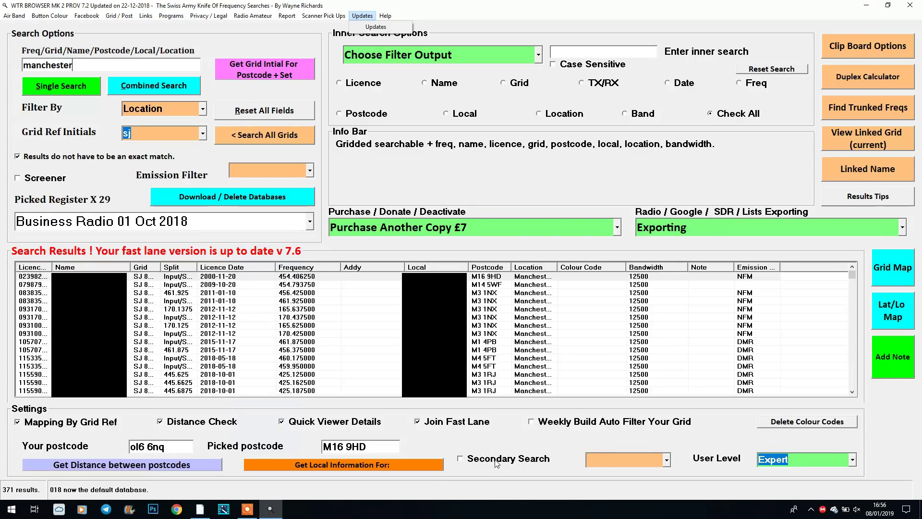
left_click(596, 458)
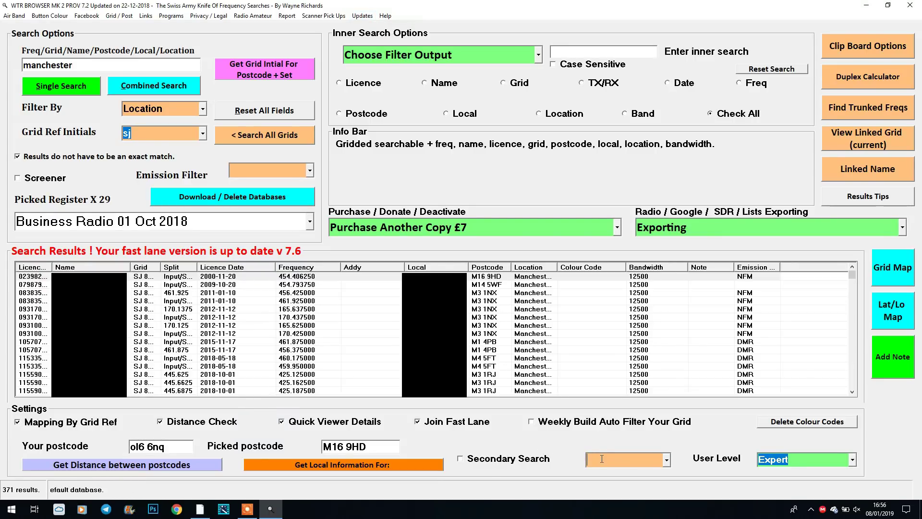
left_click(668, 460)
left_click(667, 460)
- Switch the user level to Basic and return it to Expert
left_click(852, 460)
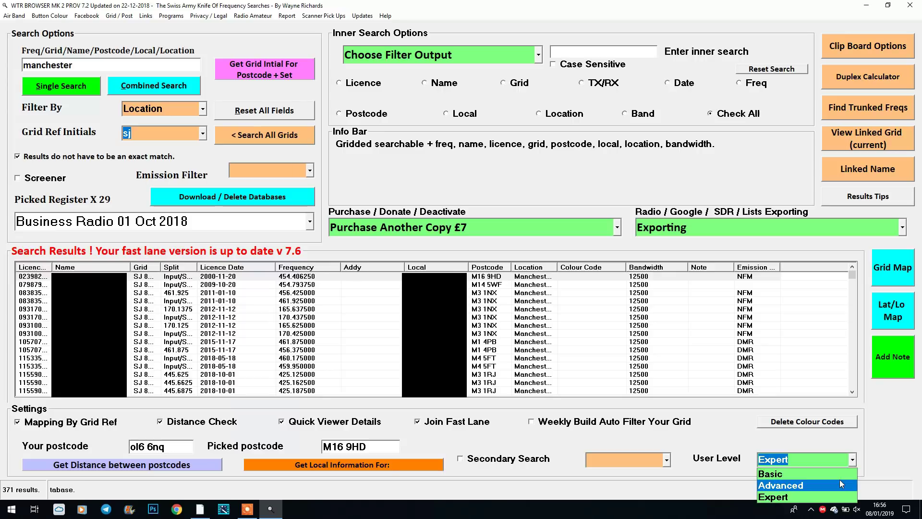
left_click(840, 474)
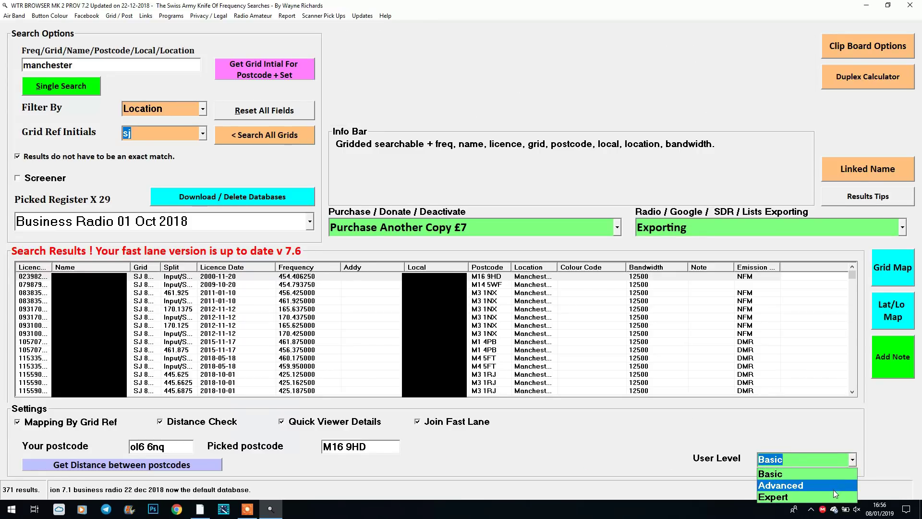
left_click(832, 495)
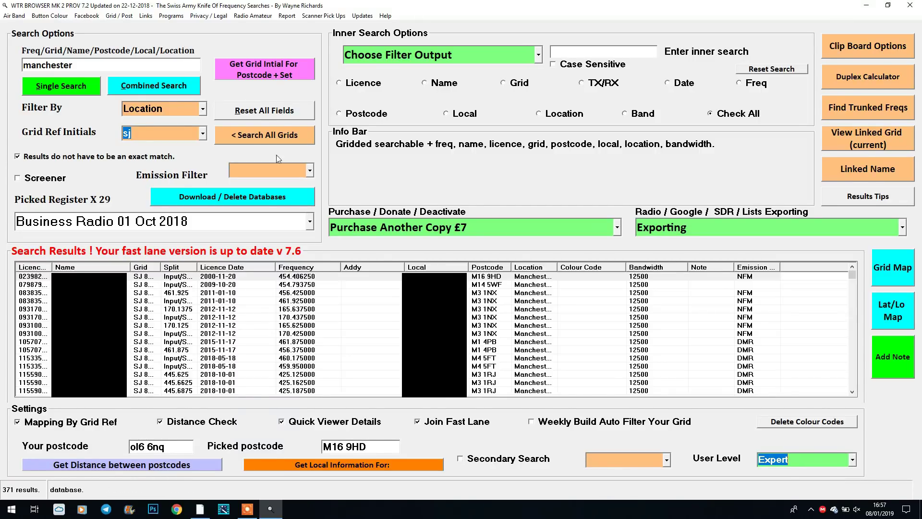
- Open the Chirp export for the search results and tick the 456.375, 460.175, 459.950 and 425.125 entries
left_click(903, 229)
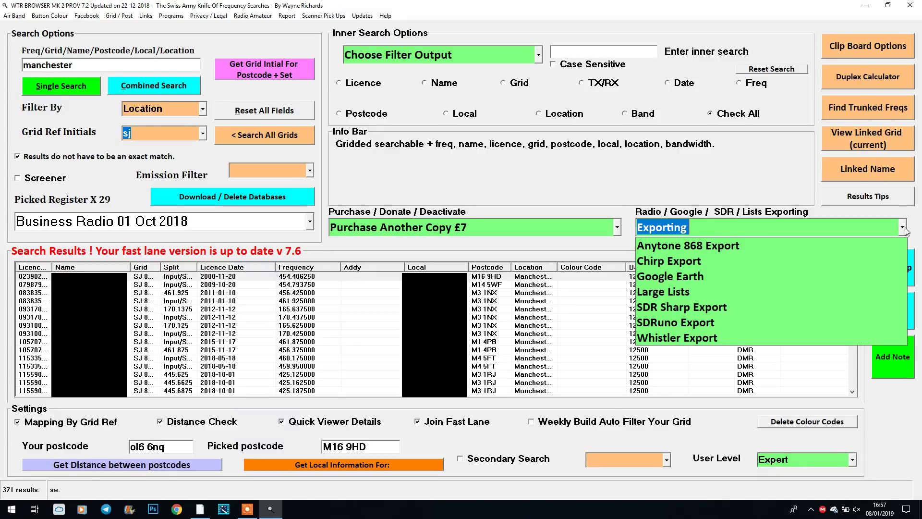
left_click(757, 268)
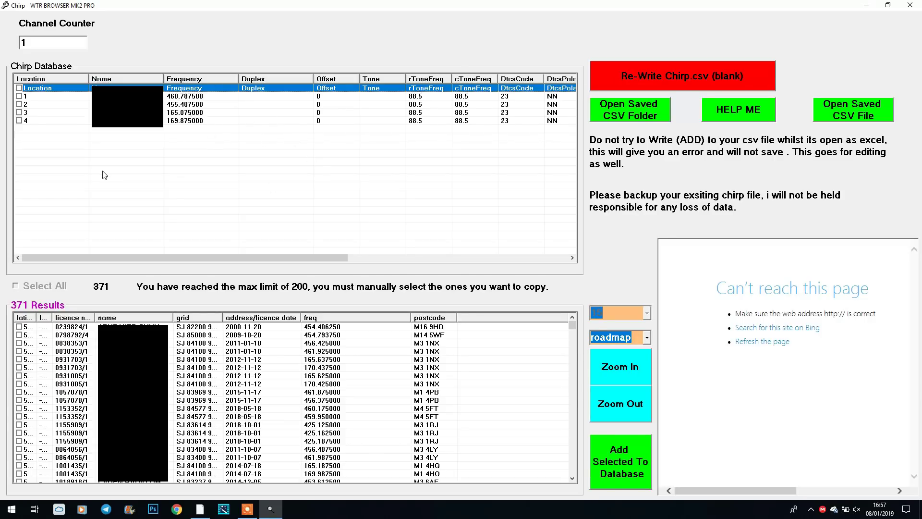
left_click(19, 400)
left_click(19, 409)
left_click(19, 416)
left_click(19, 424)
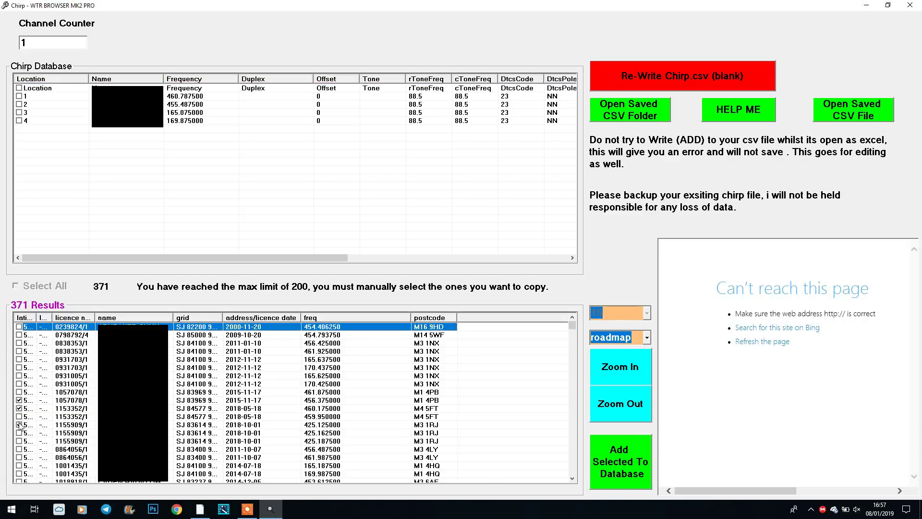
- Add the ticked frequencies to the Chirp database, agreeing to the no-sharing terms, and close the Chirp window
left_click(614, 454)
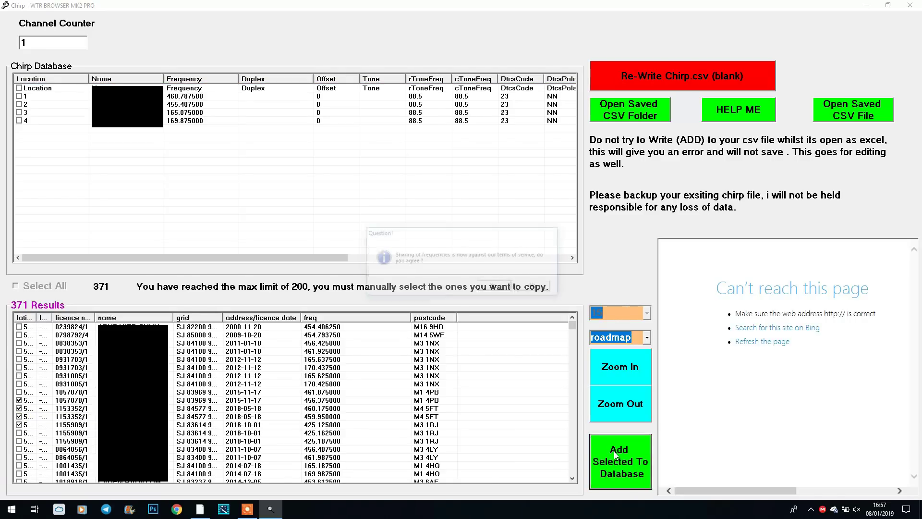
left_click(494, 288)
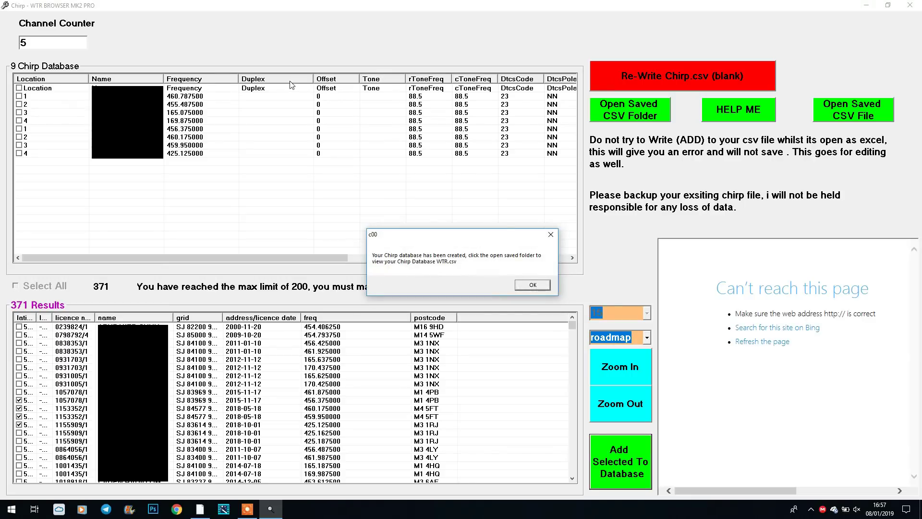
left_click(531, 286)
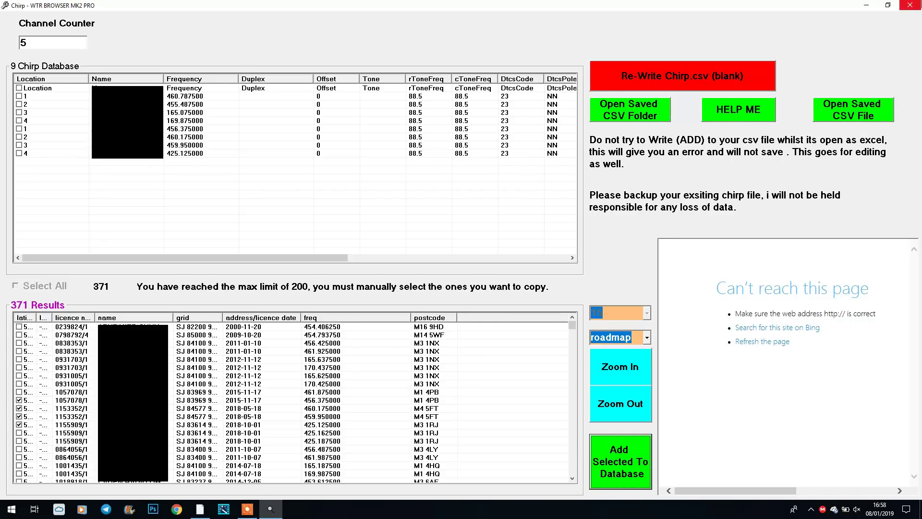
left_click(910, 5)
- Open the Google Earth exporter for the Manchester results and select all of them
left_click(903, 227)
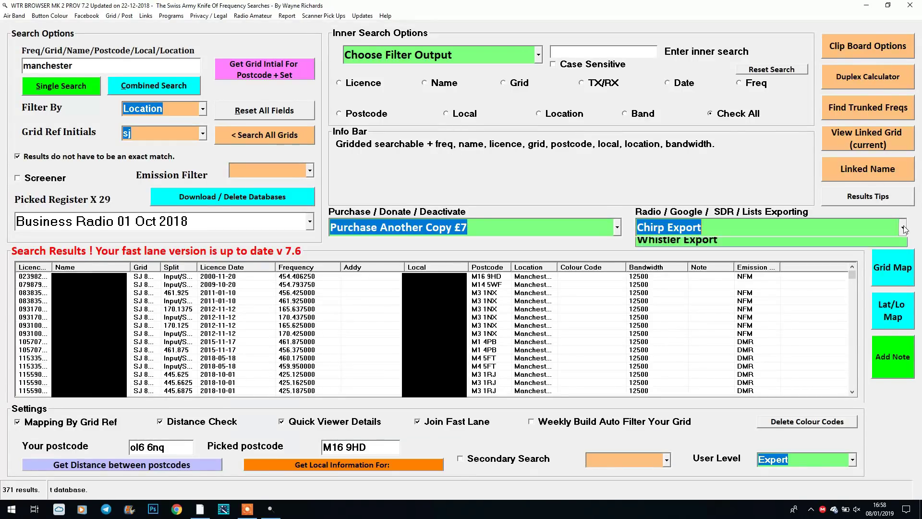
left_click(904, 229)
left_click(904, 231)
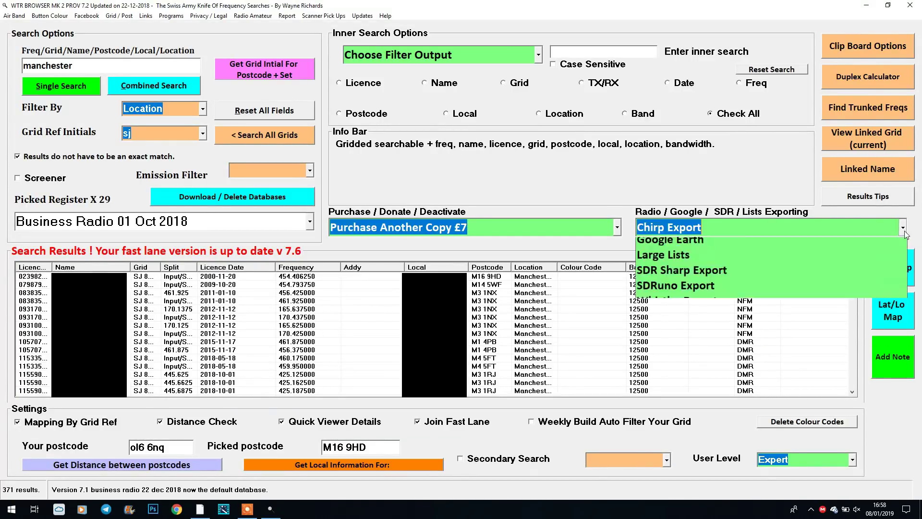
left_click(857, 270)
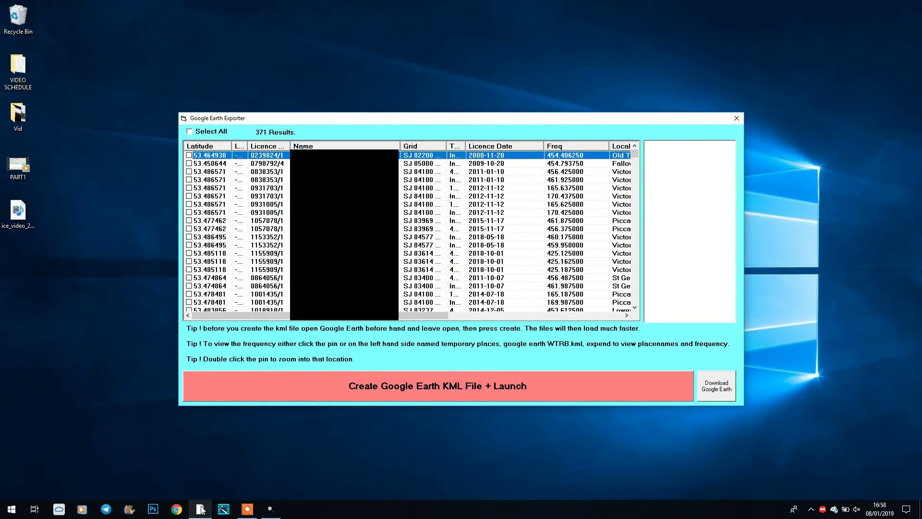
mouse_move(201, 506)
left_click(190, 132)
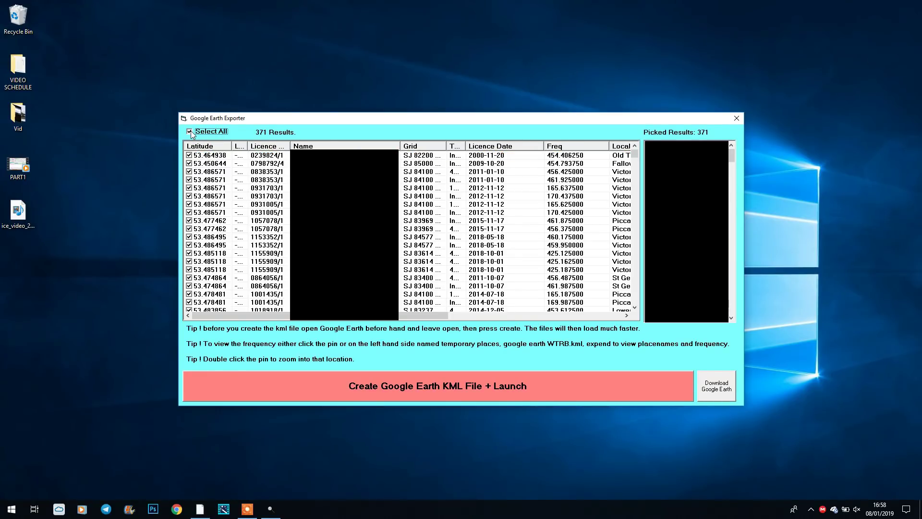
- Create the KML file and launch it in Google Earth, agreeing to the no-sharing terms, and return to WTR Browser
left_click(386, 388)
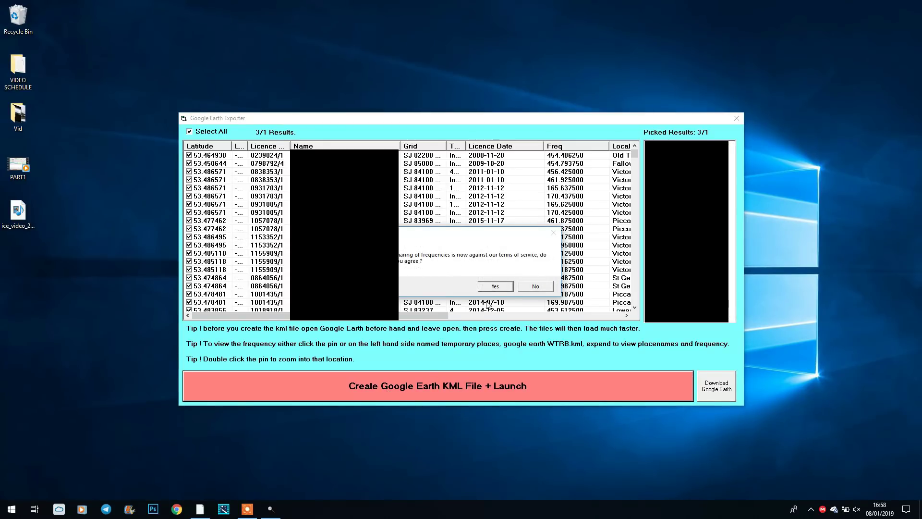
left_click(495, 286)
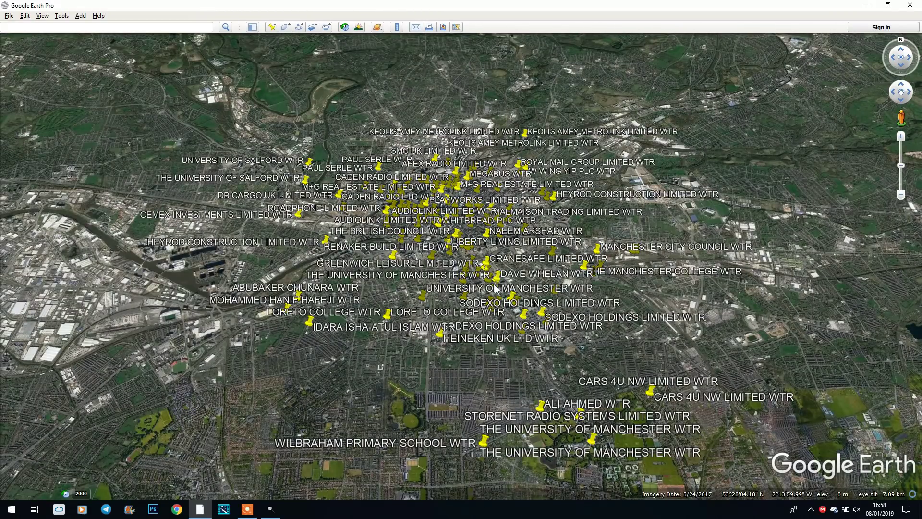
key("alt+Tab")
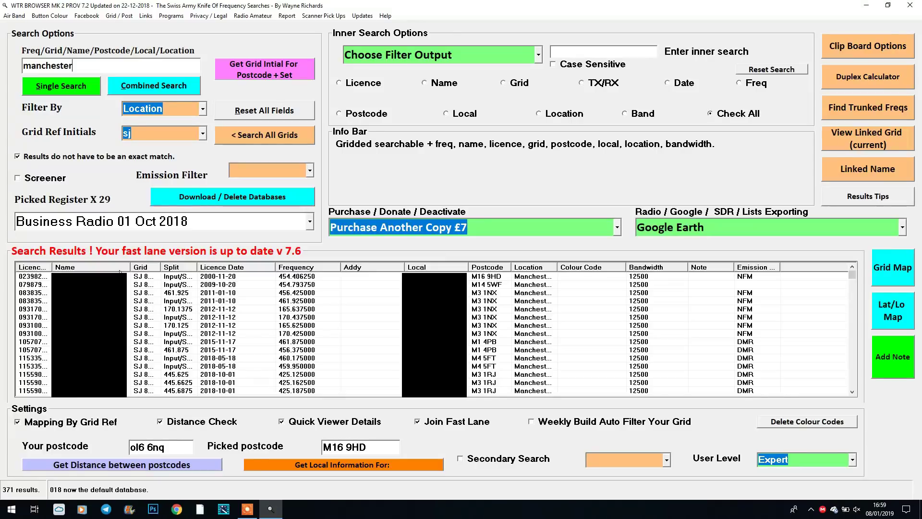
- Open the military and airband database and search it for manchester, filtered by Location in the airband band
left_click(13, 19)
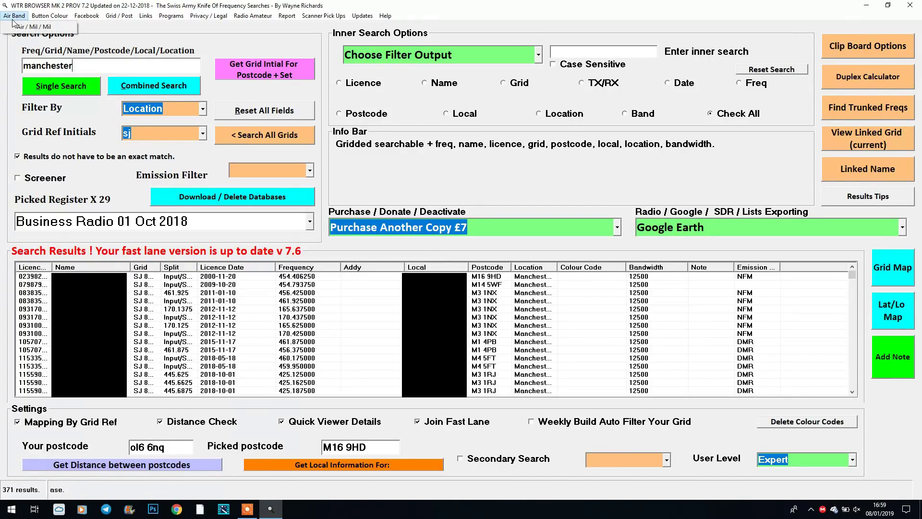
left_click(16, 27)
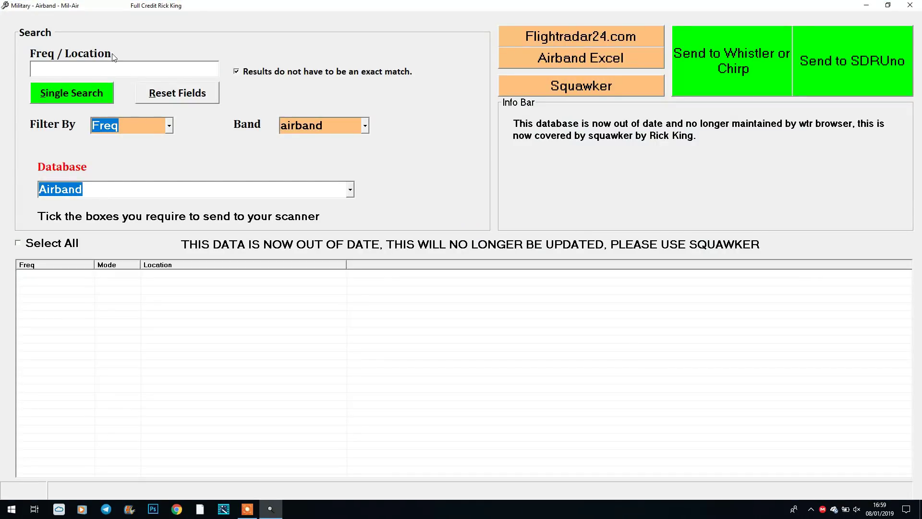
left_click(116, 70)
type("manchester")
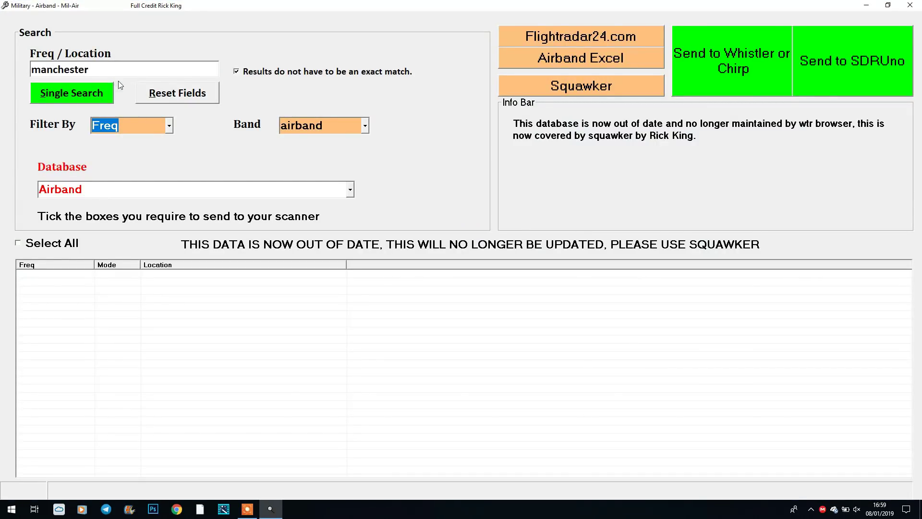
left_click(169, 127)
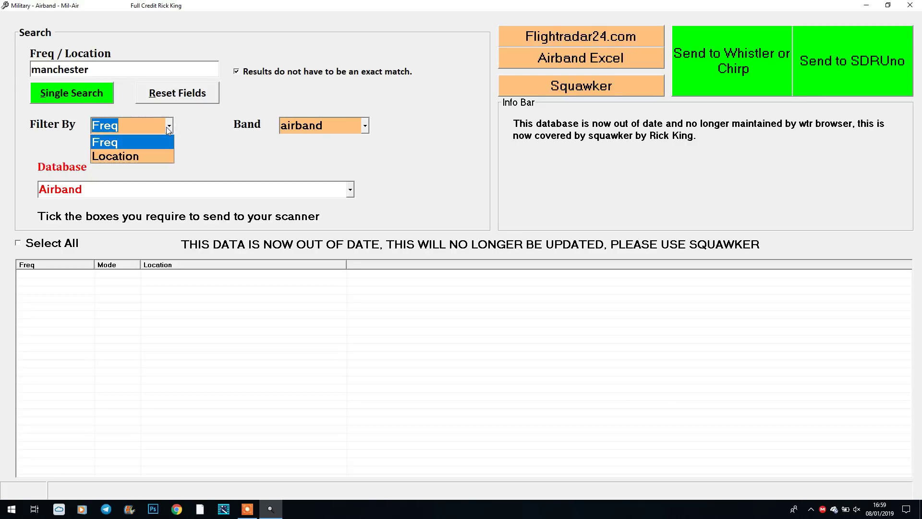
left_click(159, 154)
left_click(54, 98)
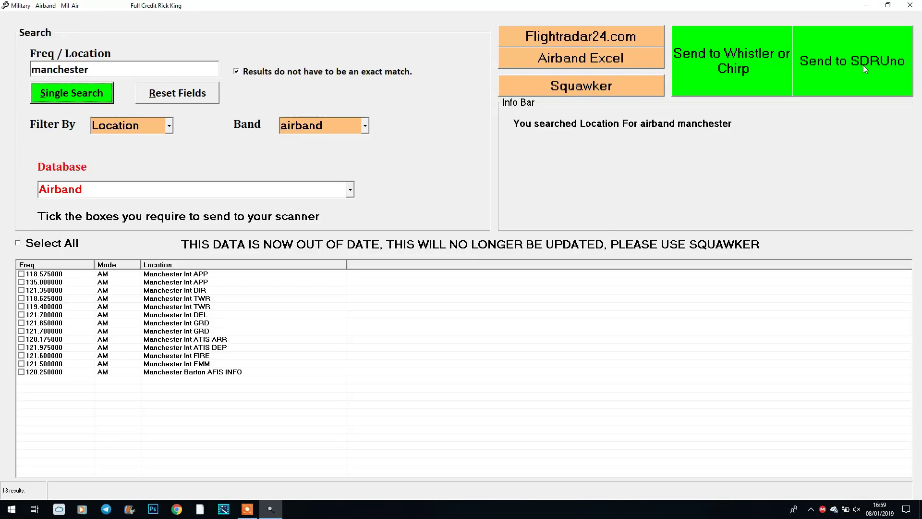
- Search the airband database for 118.625, filtered by Freq, and close the airband window
left_click_drag(174, 74, 19, 75)
type("118")
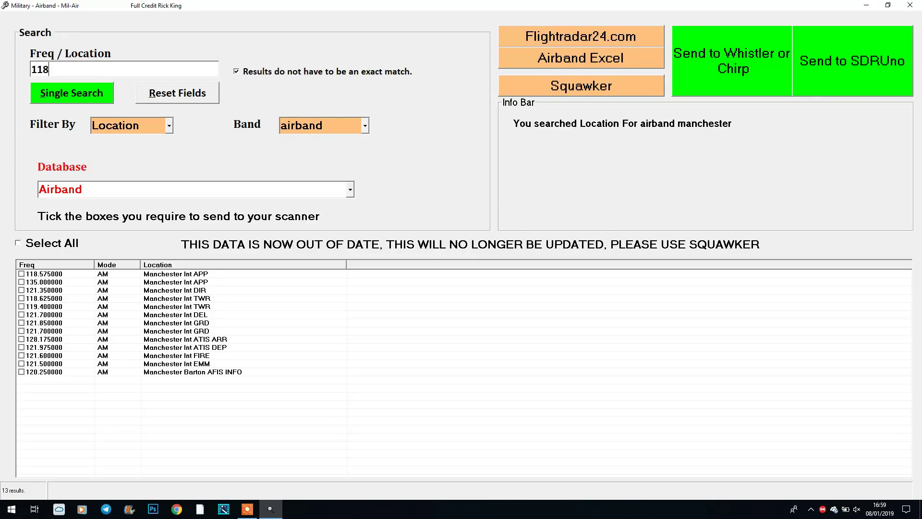
type(".625")
left_click(167, 126)
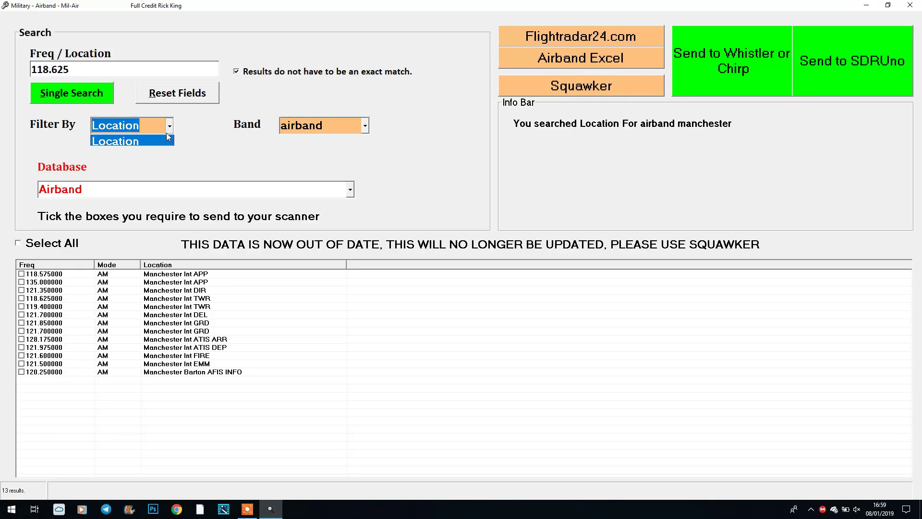
left_click(162, 141)
left_click(80, 96)
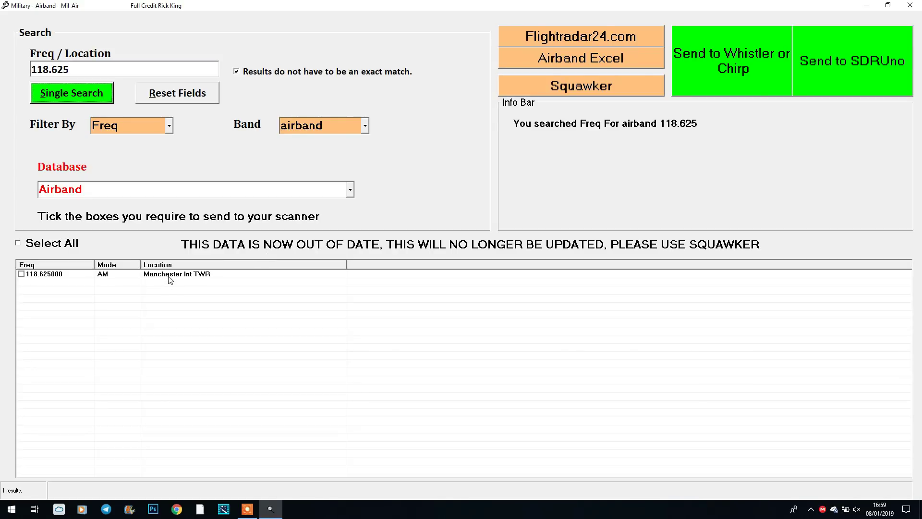
left_click(910, 5)
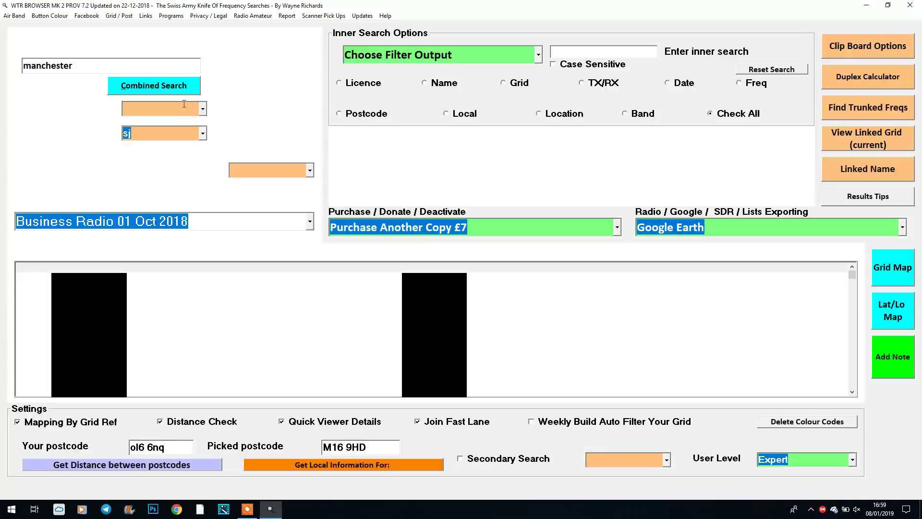
- Switch the button colours to grey and back to bright
left_click(42, 18)
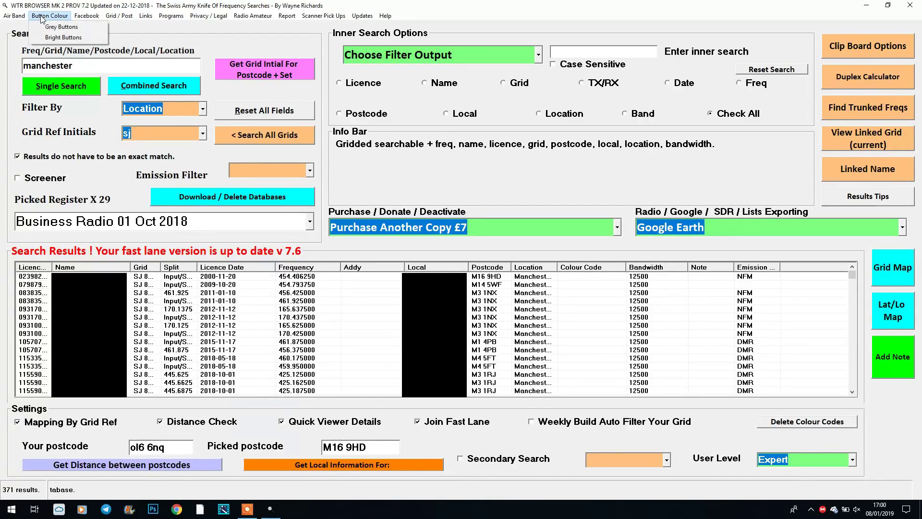
left_click(48, 28)
left_click(48, 17)
left_click(59, 38)
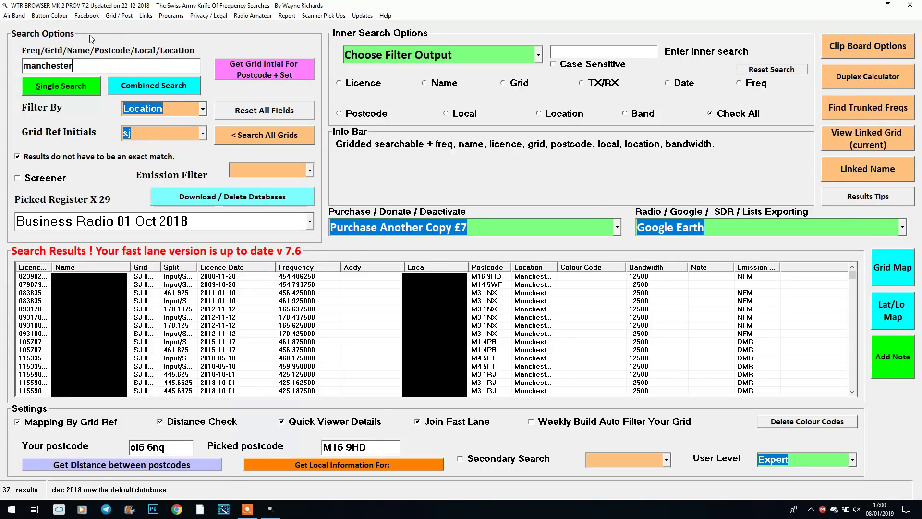
- View the External Browser Links window and close it
left_click(86, 16)
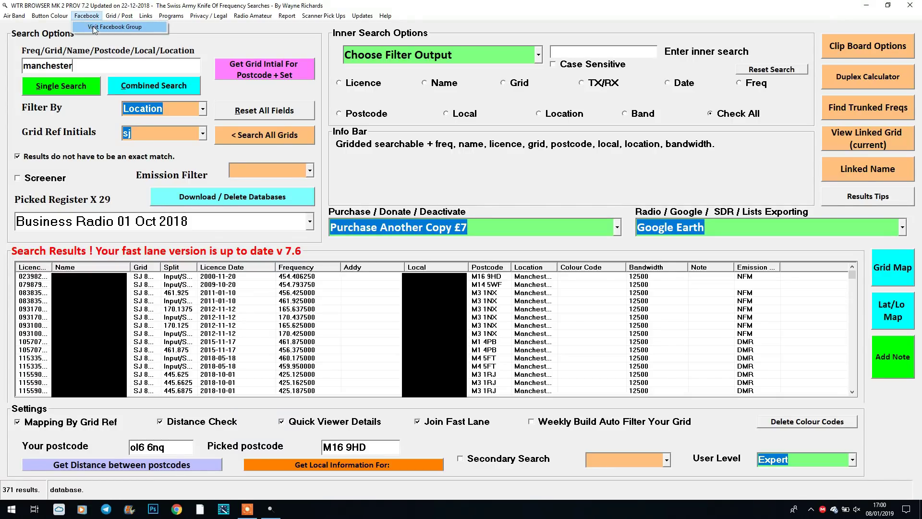
mouse_move(113, 18)
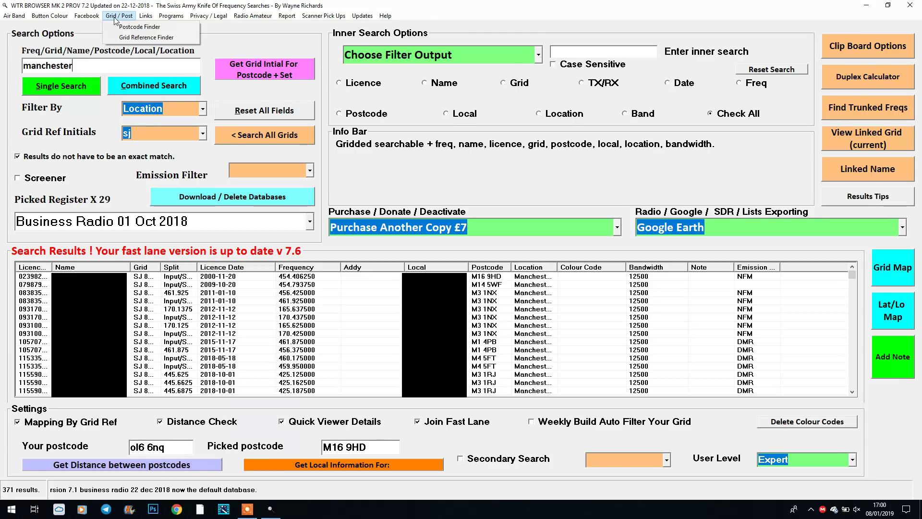
left_click(149, 28)
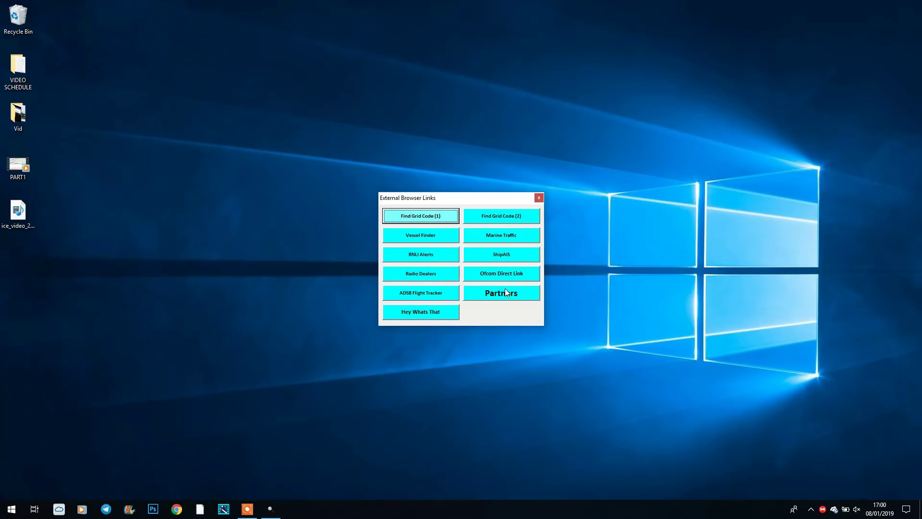
left_click(538, 200)
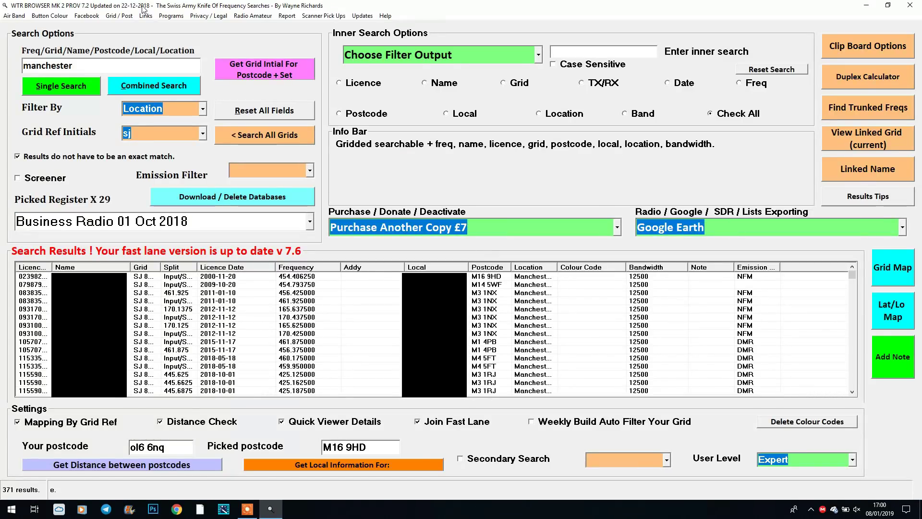
- Open the ham radio database and search it for 433.350, filtered by rx
left_click(171, 16)
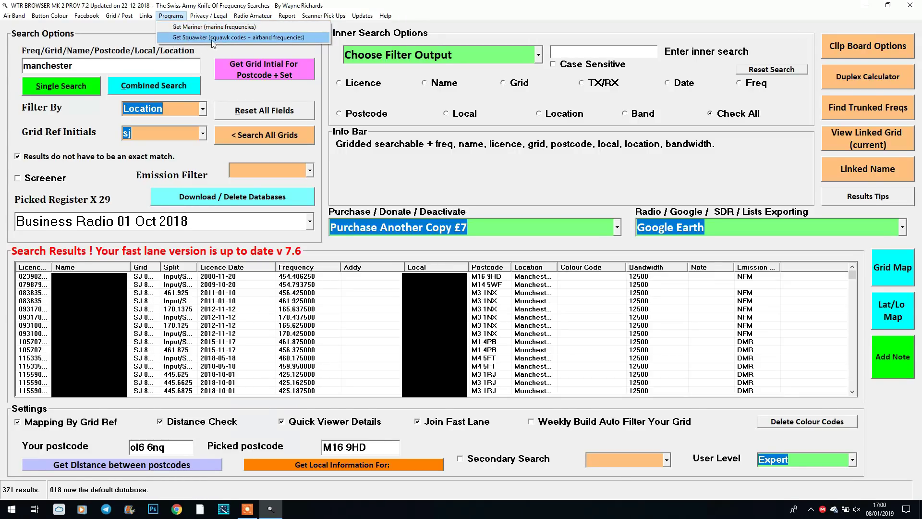
mouse_move(217, 17)
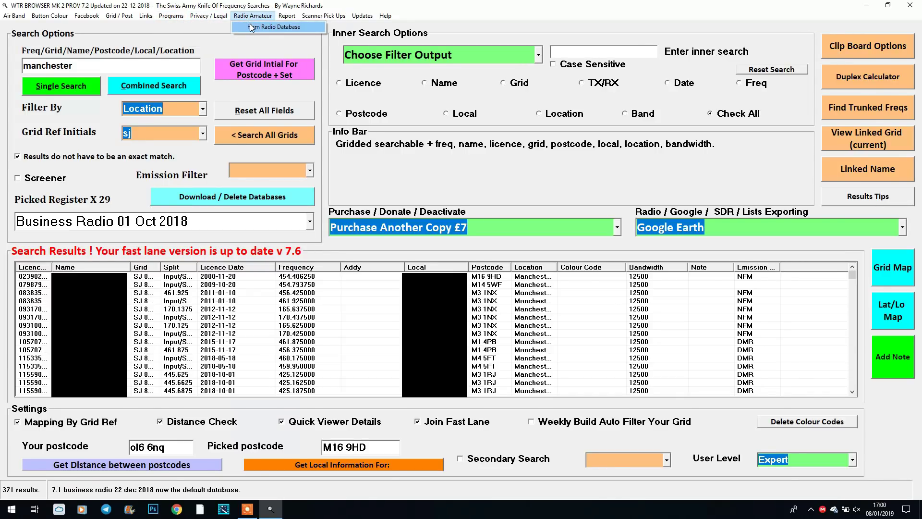
left_click(283, 27)
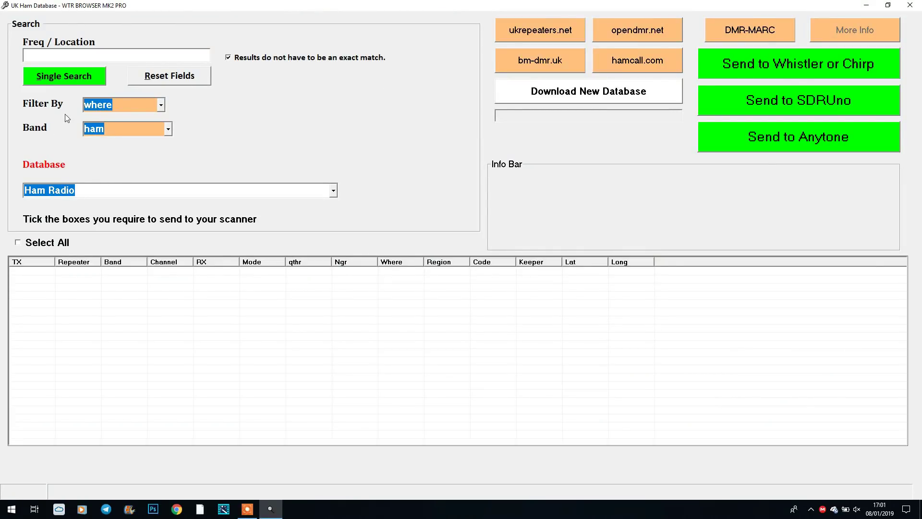
left_click(79, 55)
type("433.350")
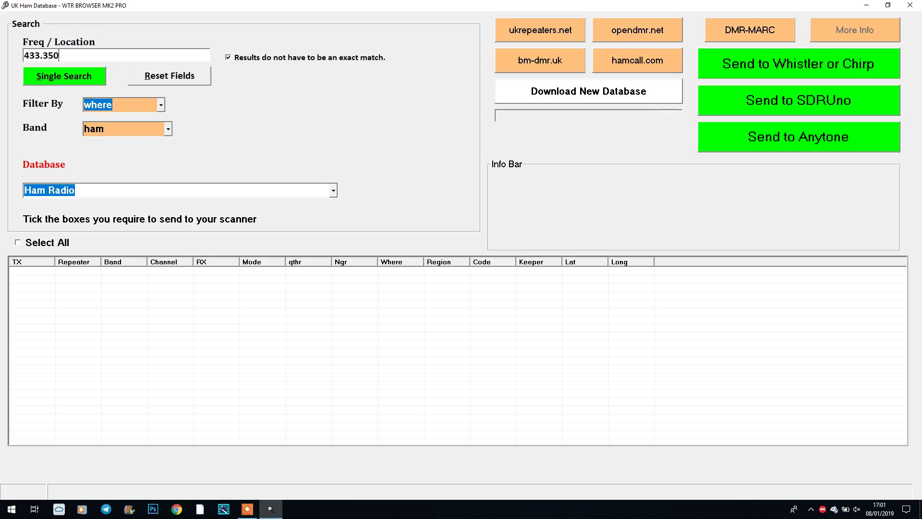
left_click(161, 106)
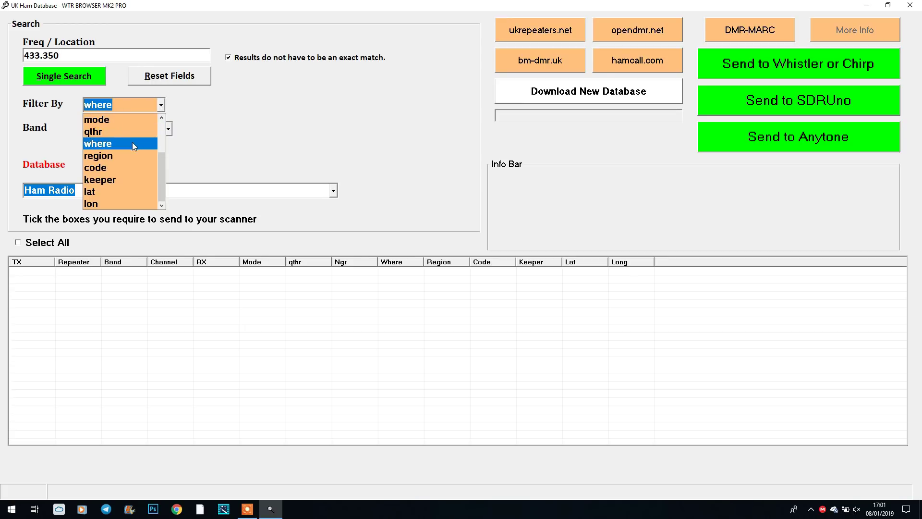
left_click(163, 127)
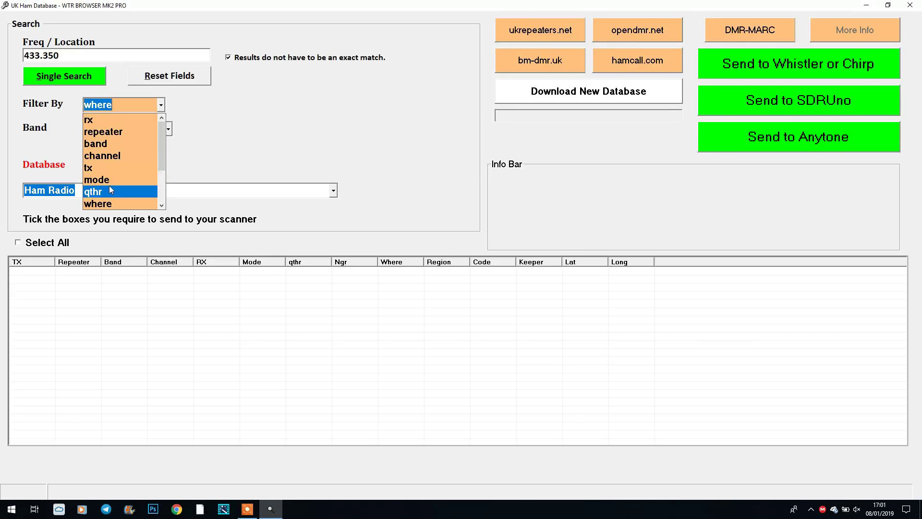
left_click(83, 102)
left_click(68, 77)
left_click(506, 284)
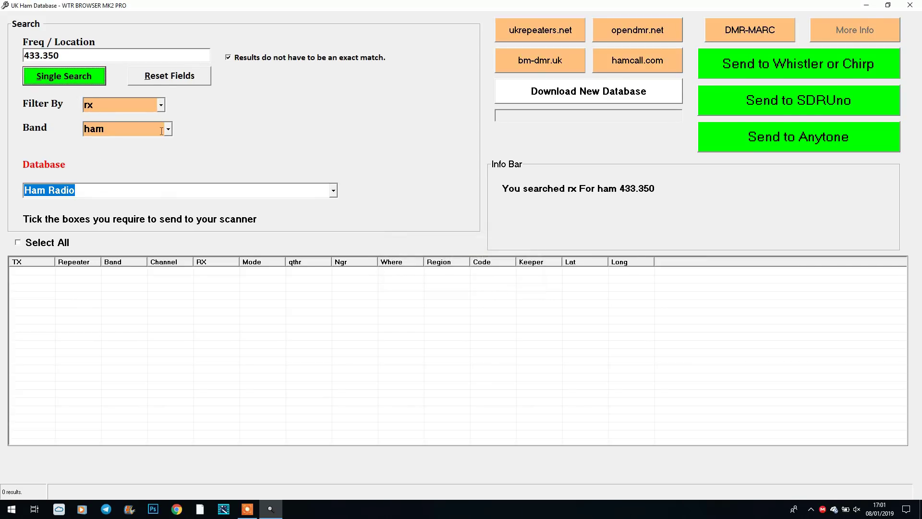
- Search the ham database for 433.350, filtered by tx, and look through the other available filter fields
left_click(160, 105)
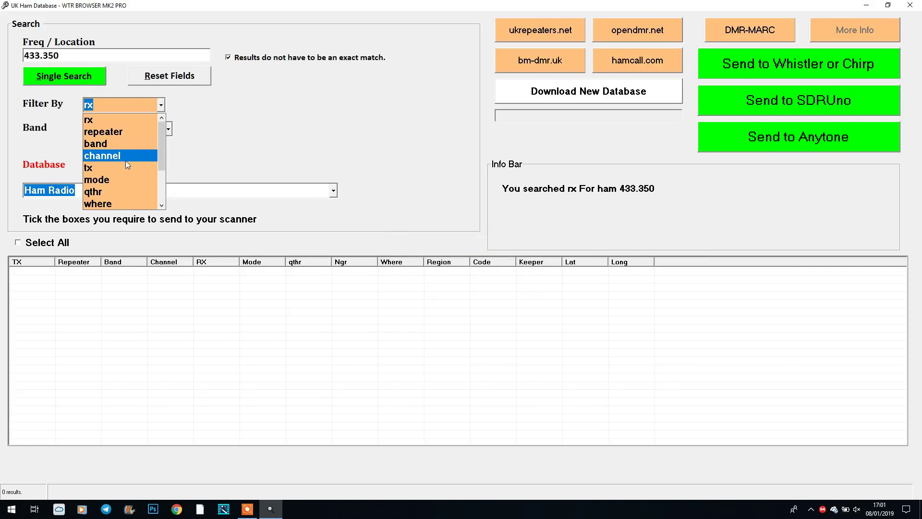
left_click(127, 165)
left_click(59, 80)
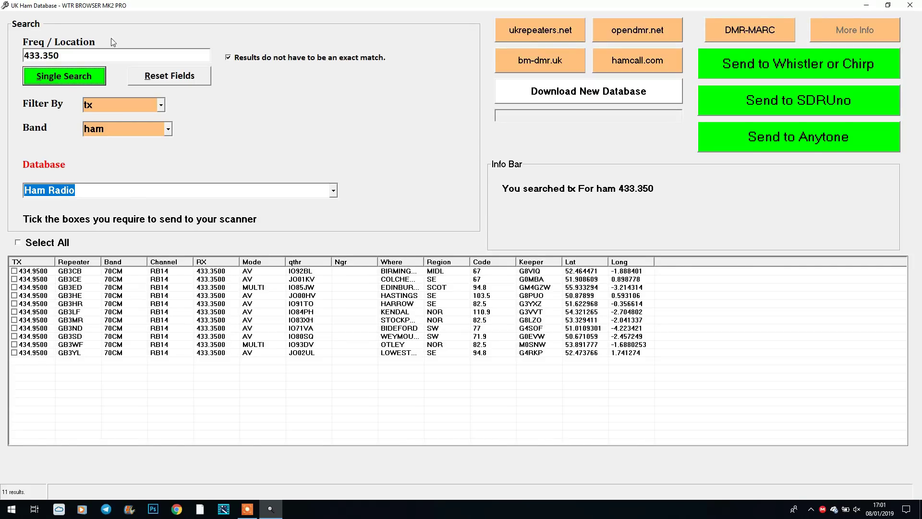
left_click(161, 106)
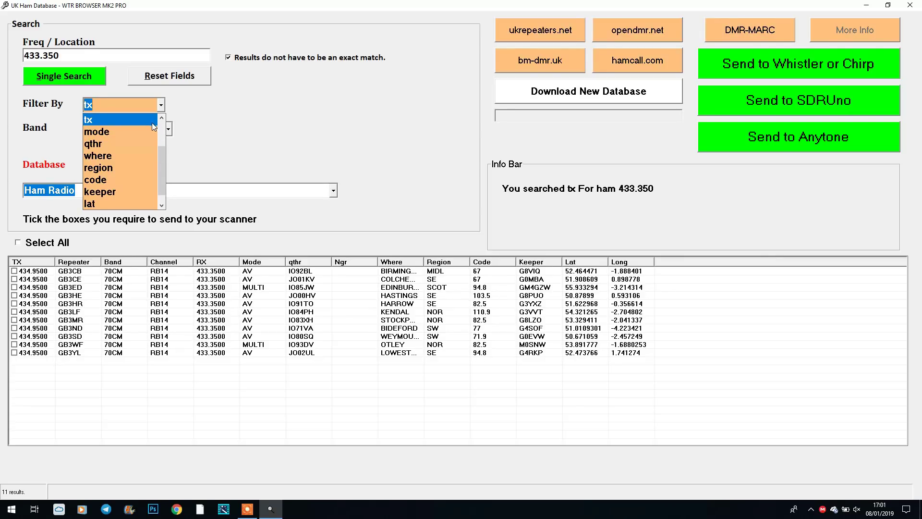
left_click(162, 132)
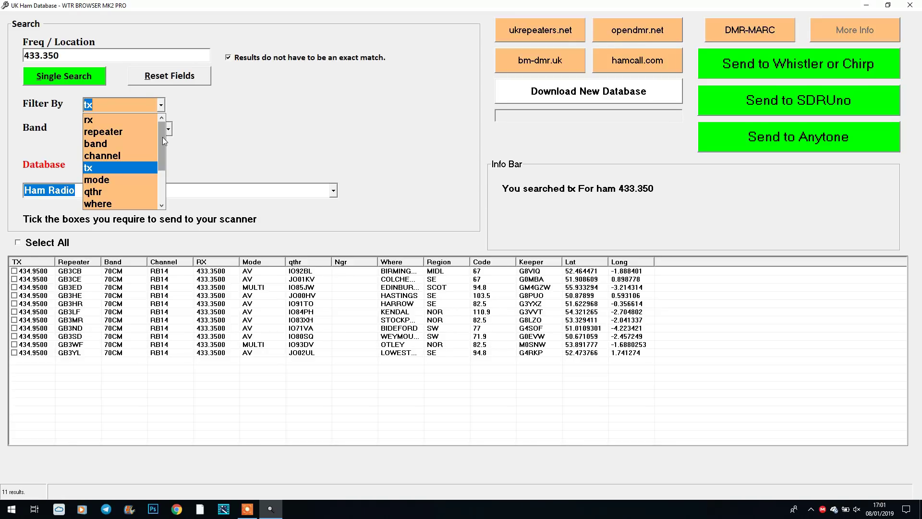
left_click_drag(162, 138, 163, 163)
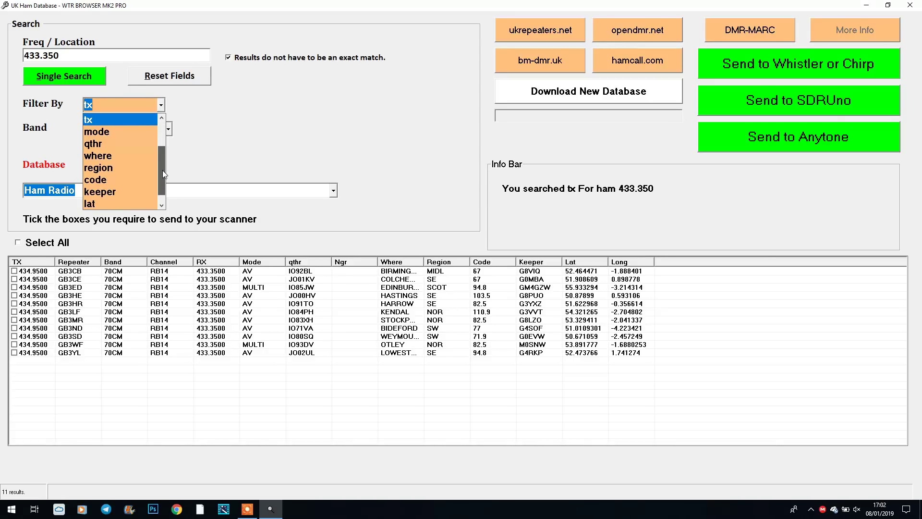
left_click(222, 220)
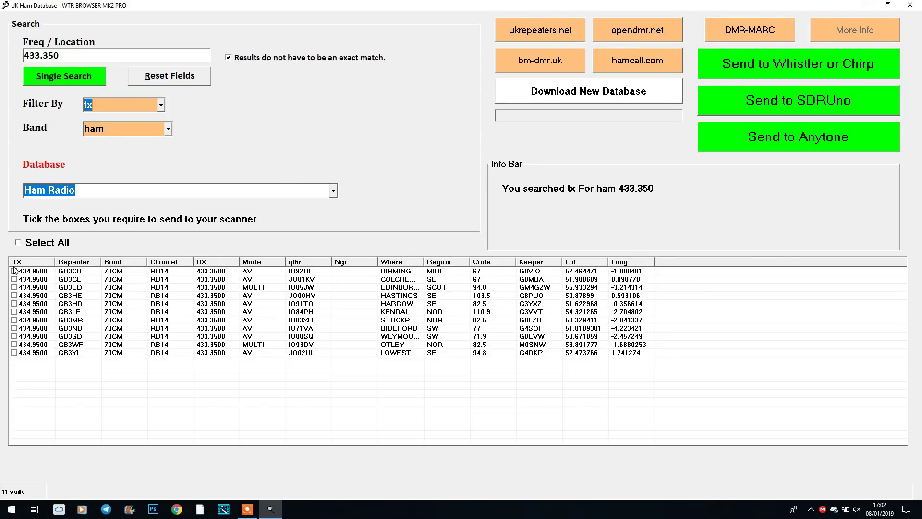
- Select all the repeater results and close the ham database window
left_click(17, 242)
left_click(910, 4)
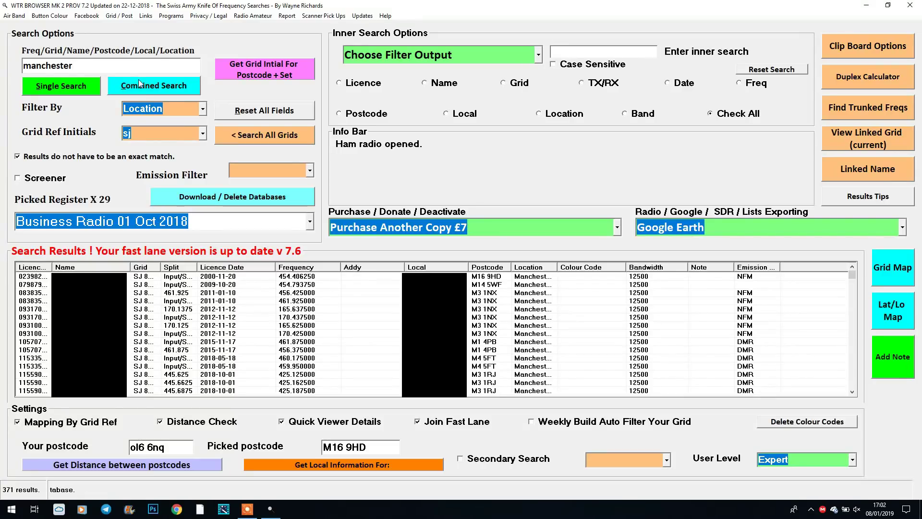
left_click(287, 16)
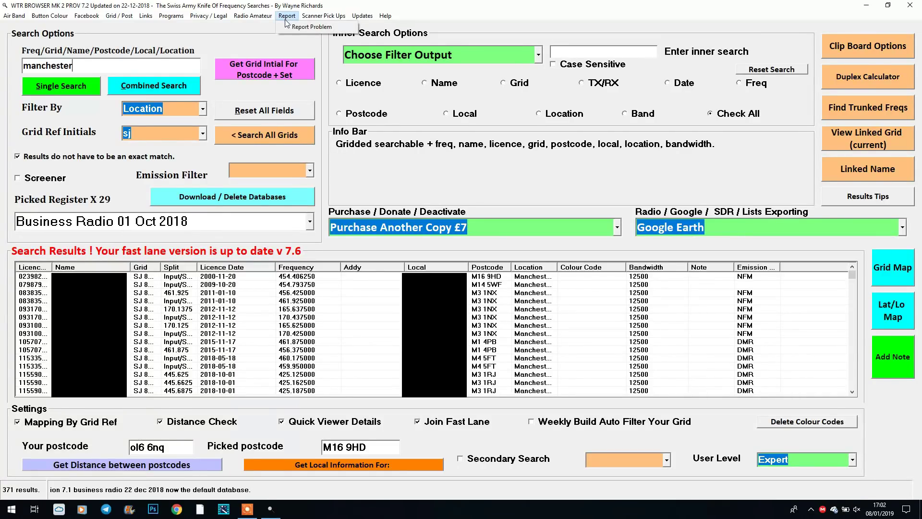
mouse_move(315, 20)
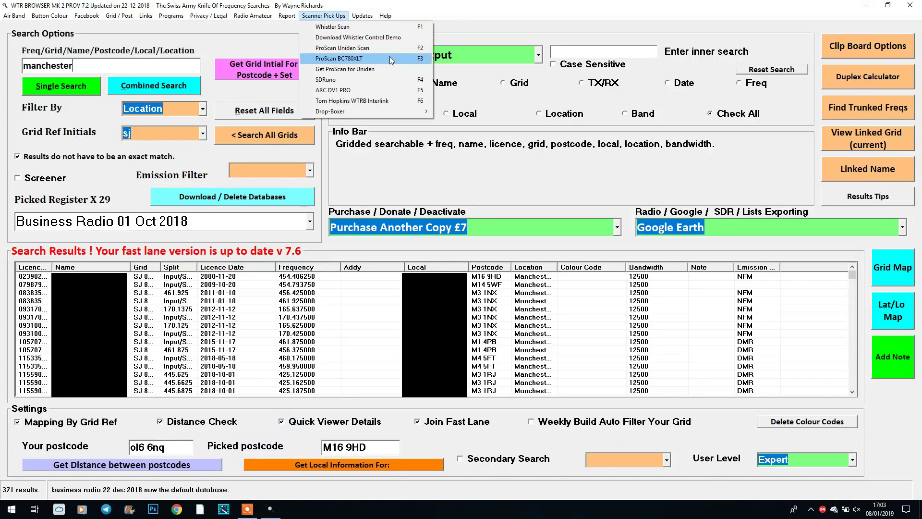
mouse_move(412, 113)
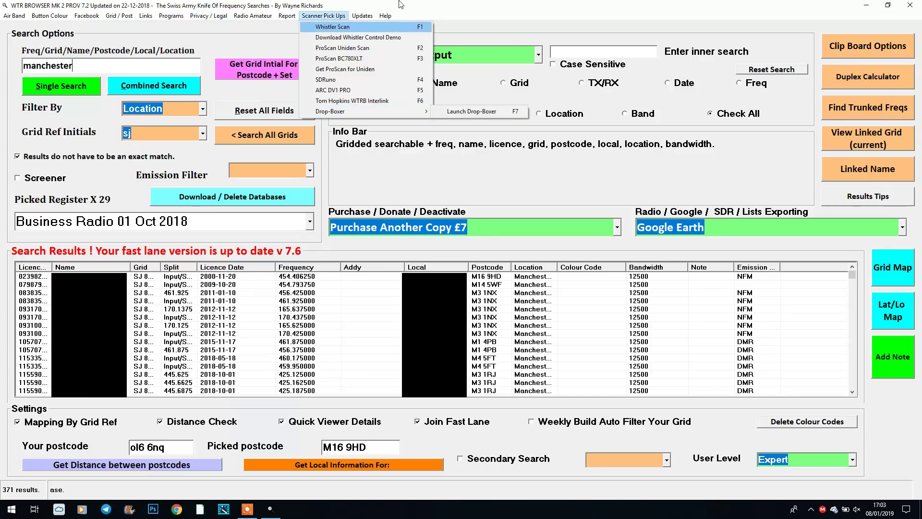
mouse_move(368, 16)
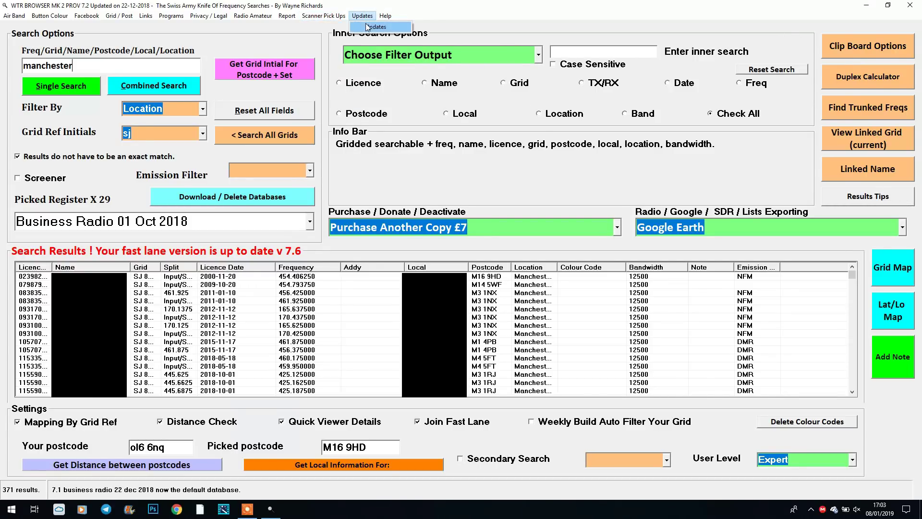